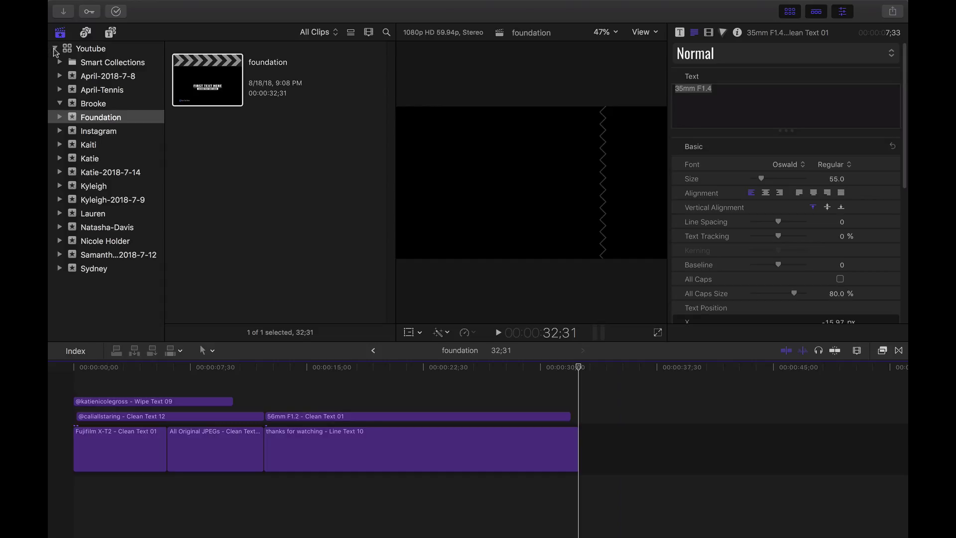
Step: Select the Youtube library to list its 27 projects and show its Library Properties
left_click(74, 49)
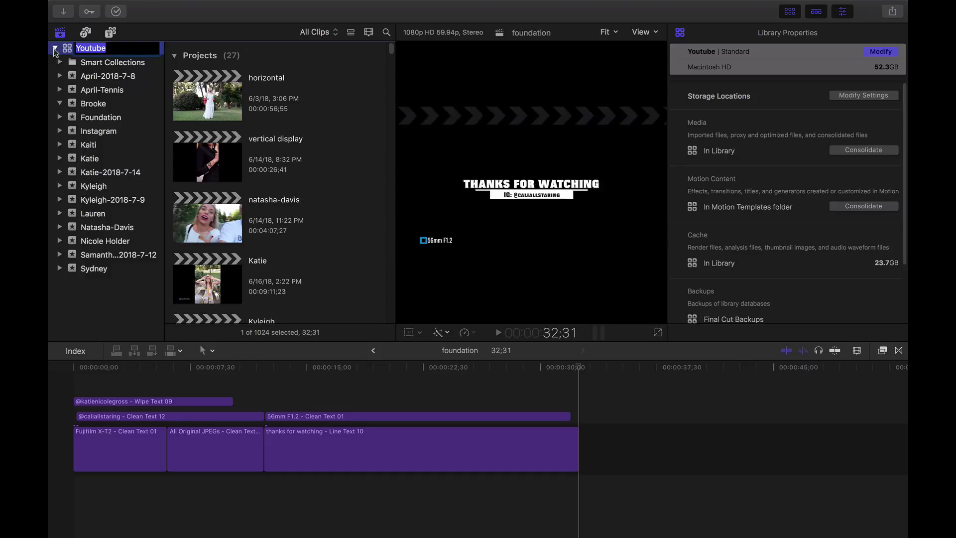
Step: Open the Foundation event's project and select every clip in its timeline
left_click(55, 49)
left_click(55, 49)
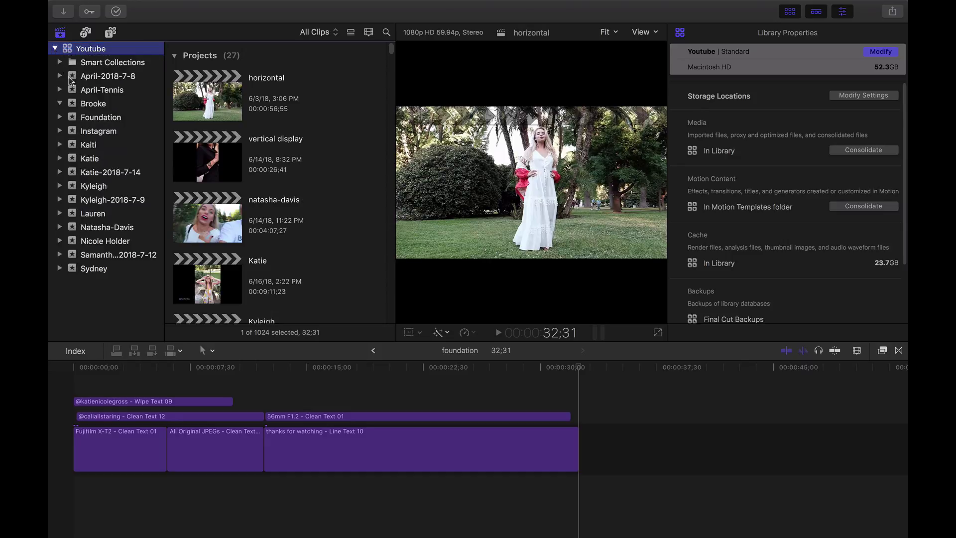
left_click(93, 120)
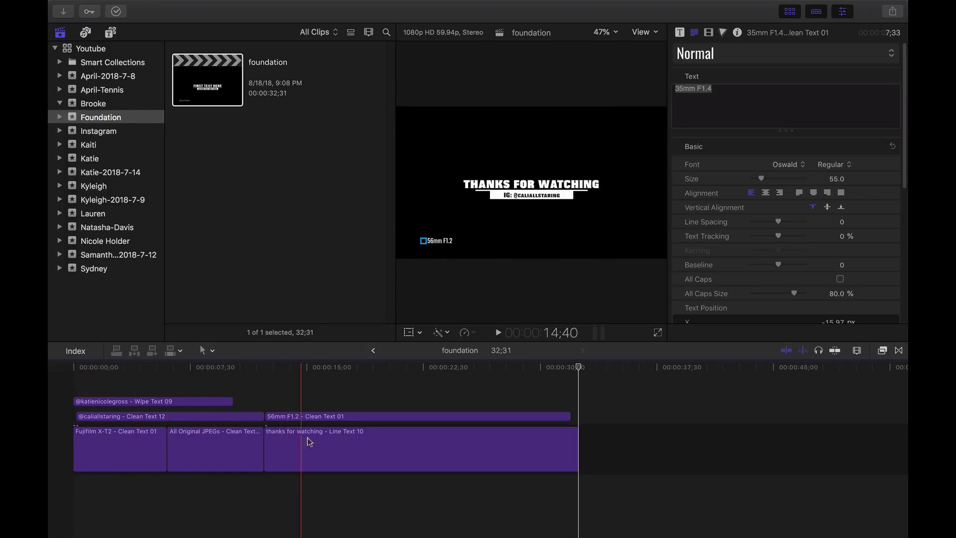
left_click(241, 452)
key("super+a")
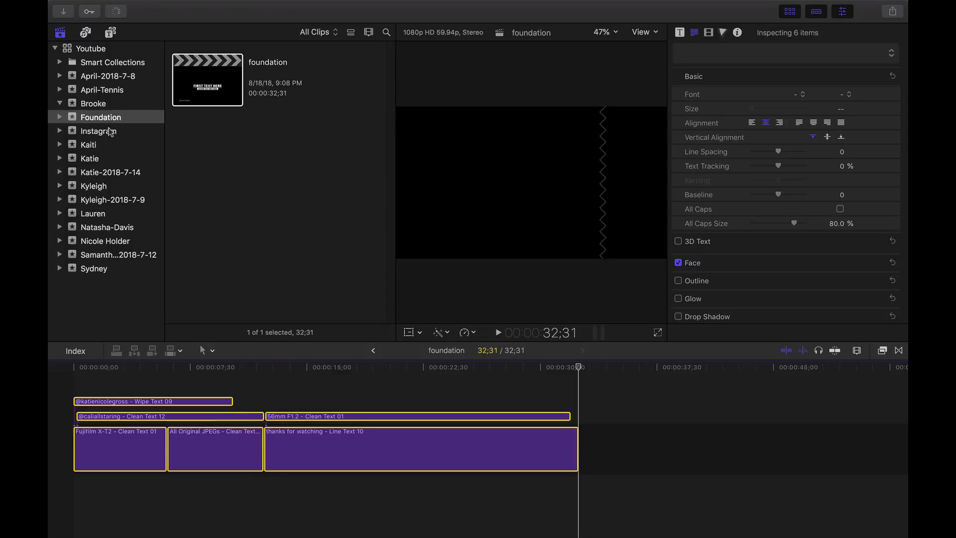
Step: Show the Brooke event's projects and photos, scrolled to the top
left_click(95, 104)
scroll(205, 141, "up", 15)
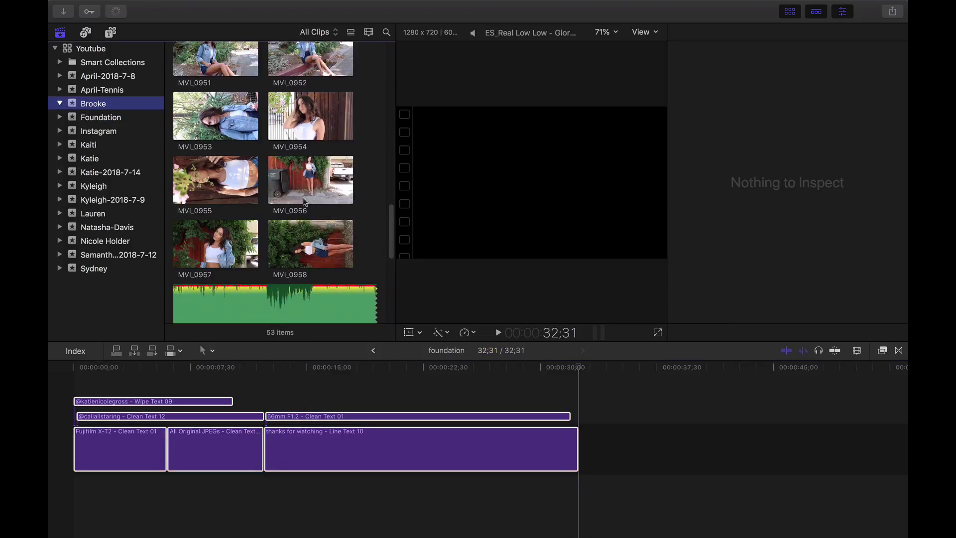
scroll(286, 158, "up", 2)
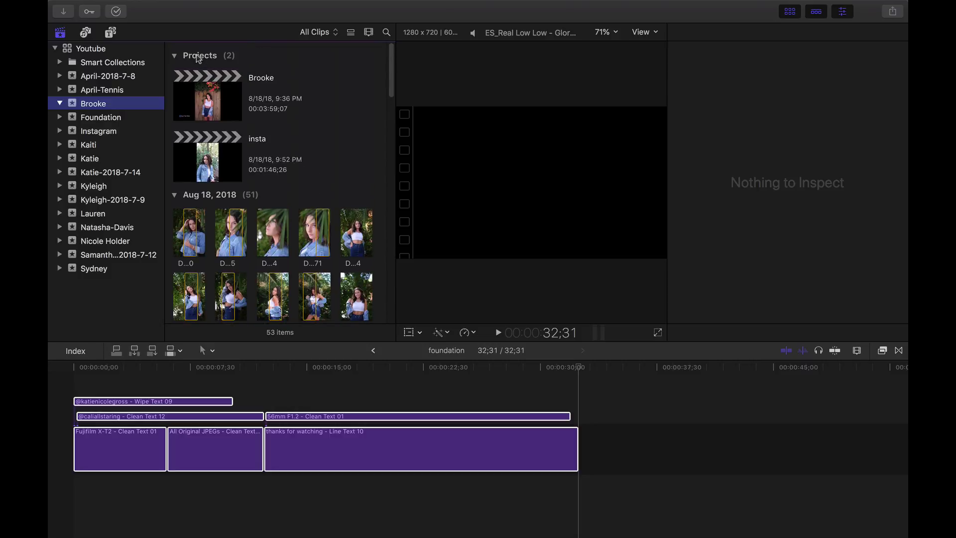
Step: Create an empty 'Brooke Test' project (1080p HD, 59.94p) in the Brooke event
right_click(99, 107)
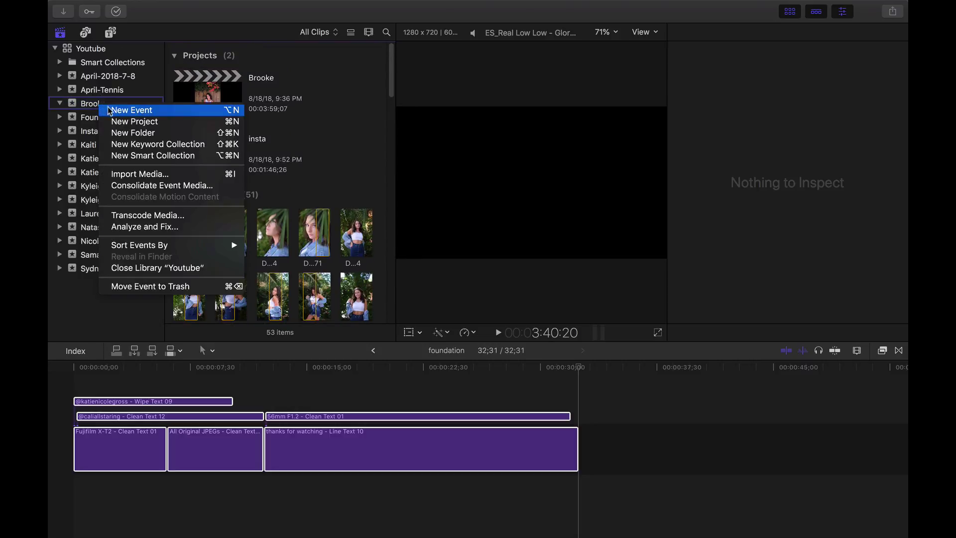
left_click(169, 122)
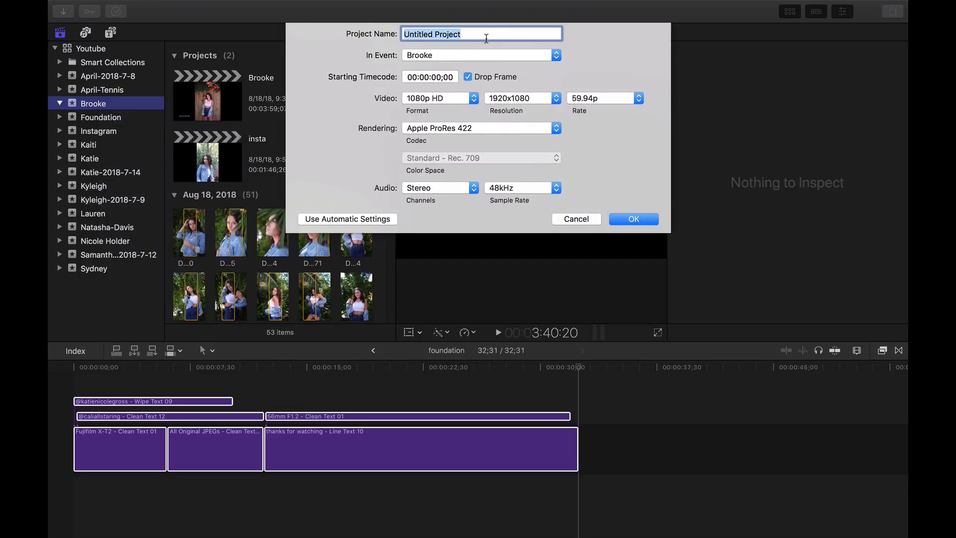
type("Brooke Test")
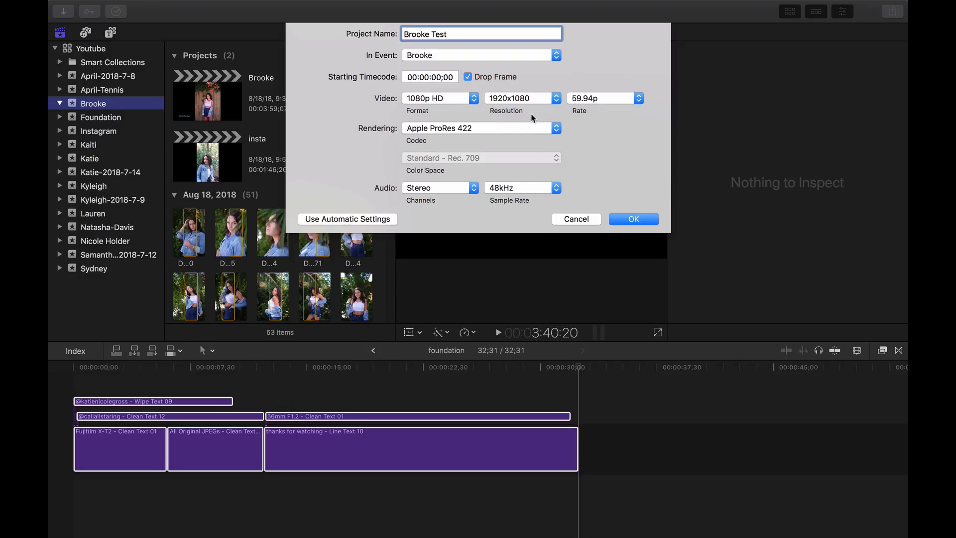
left_click(617, 217)
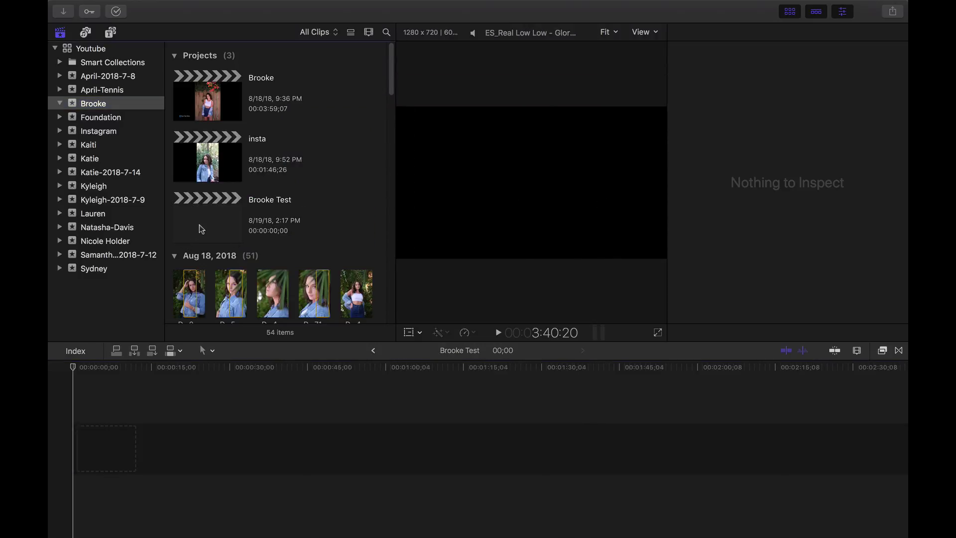
Step: Paste the foundation clips into the empty Brooke Test timeline
left_click(199, 225)
left_click(100, 416)
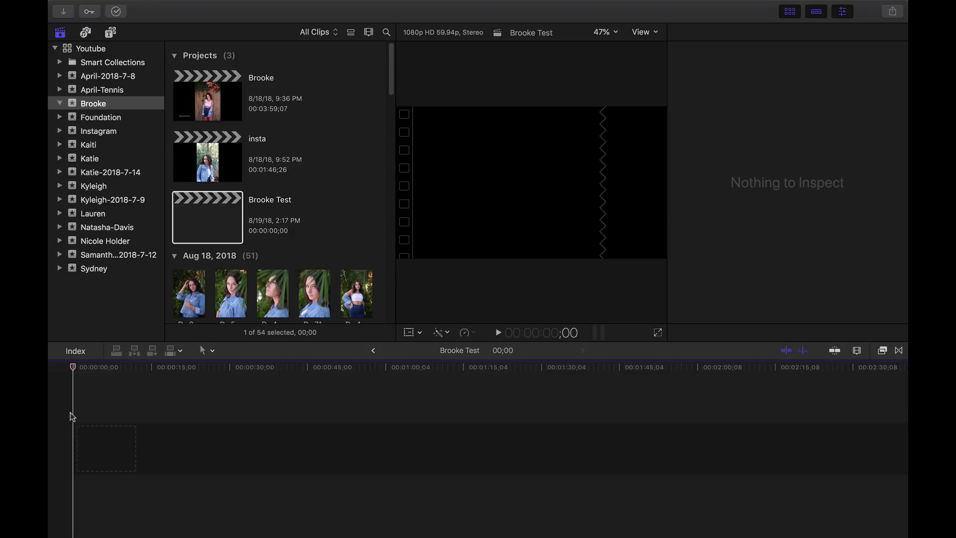
key("super+v")
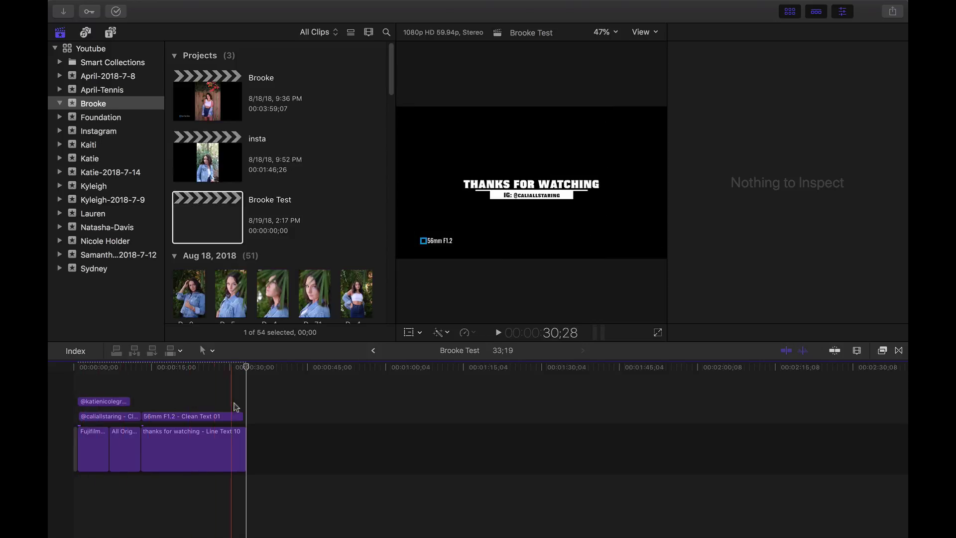
Step: Inspect and edit the text of the social-handle title clip
left_click(105, 403)
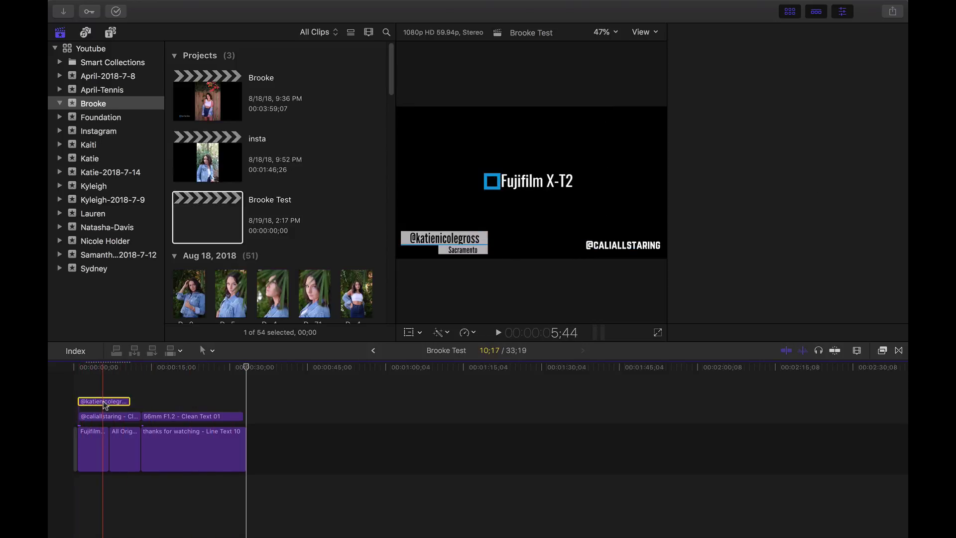
left_click(100, 387)
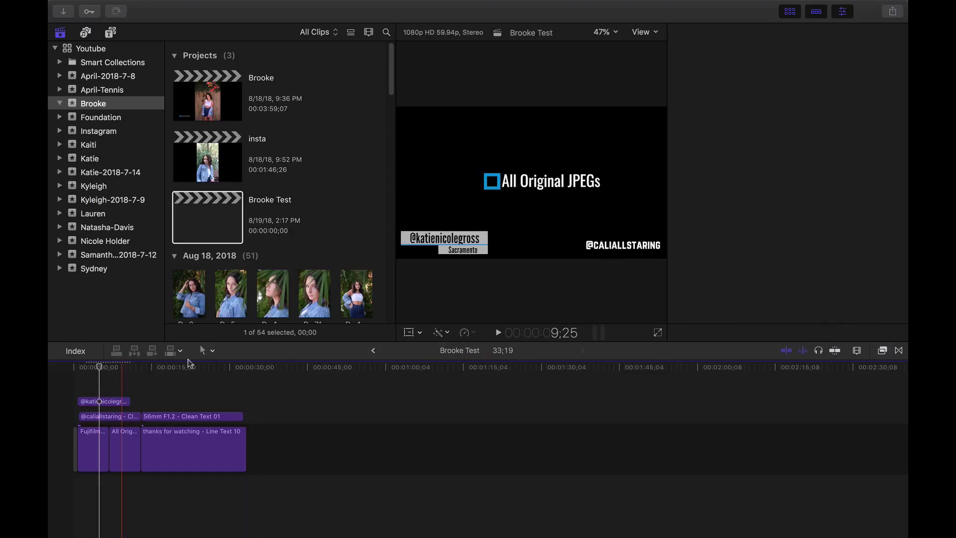
left_click(445, 243)
double_click(444, 243)
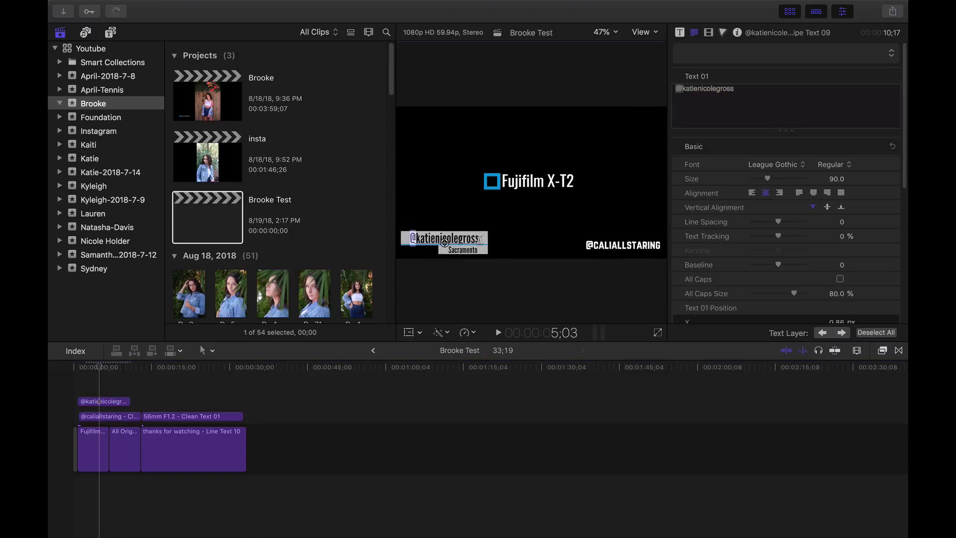
key("super+a")
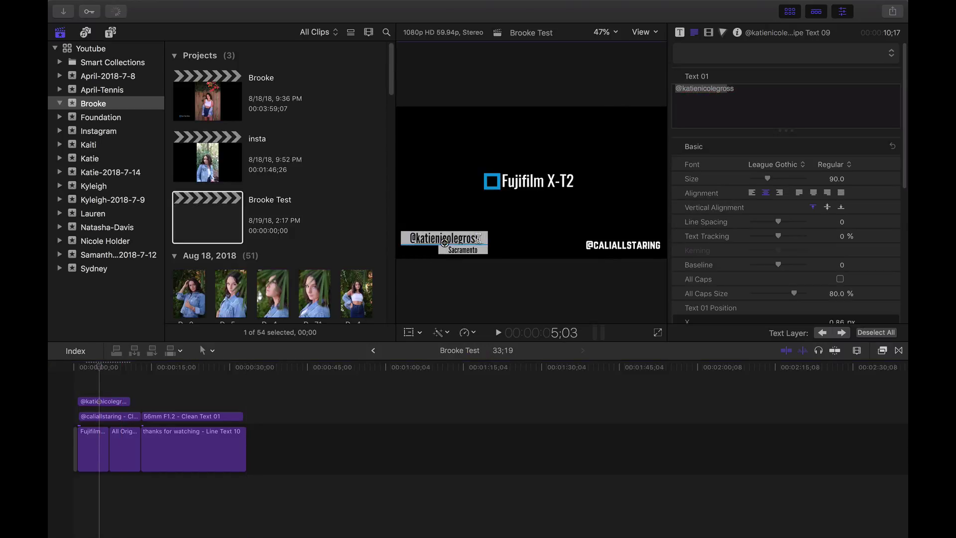
left_click(481, 238)
key("Up")
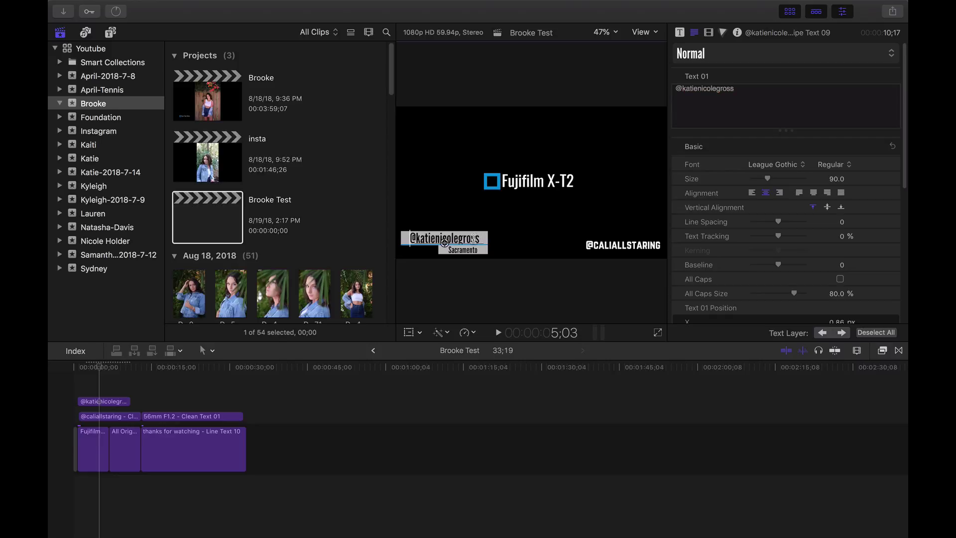
key("Right")
Step: Delete the gap before the Fujifilm clip, then preview the vertical insta project
left_click(78, 451)
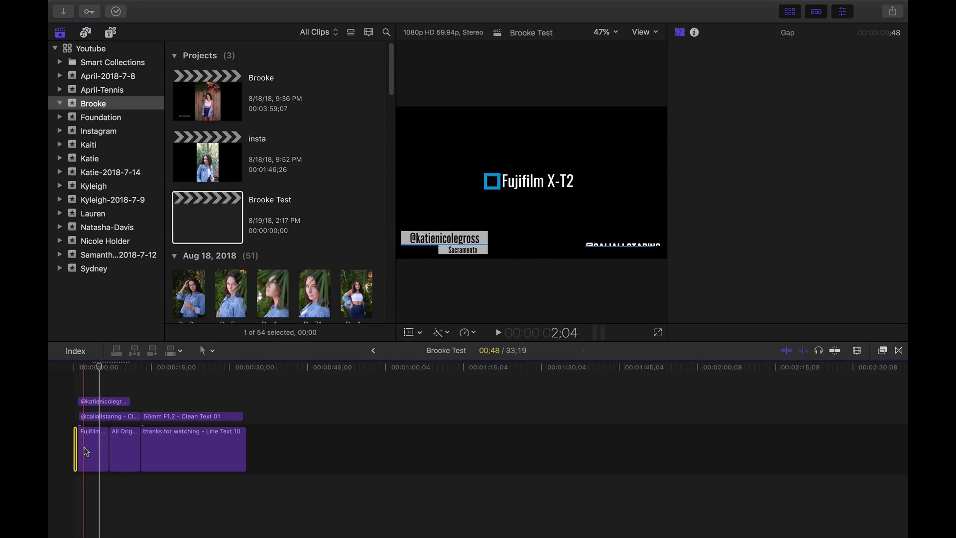
key("Delete")
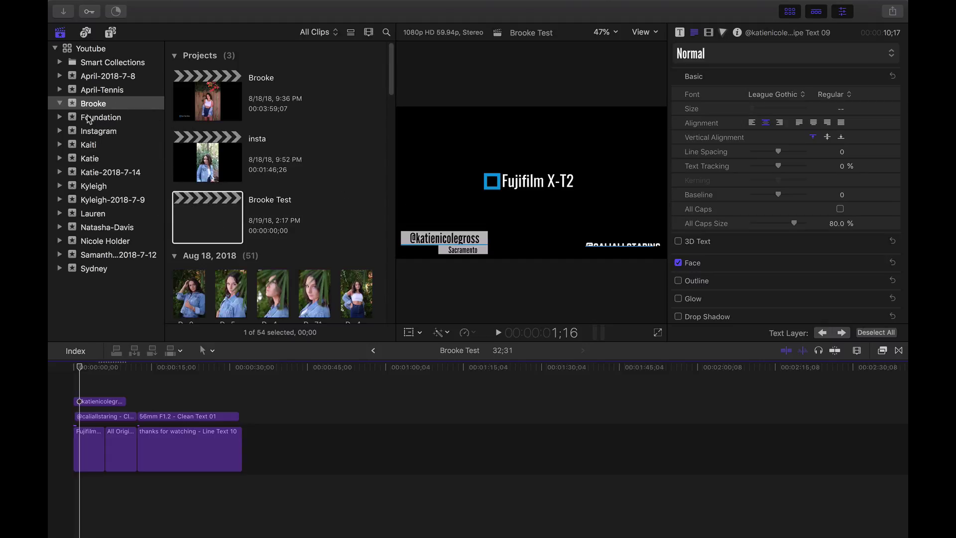
left_click(209, 163)
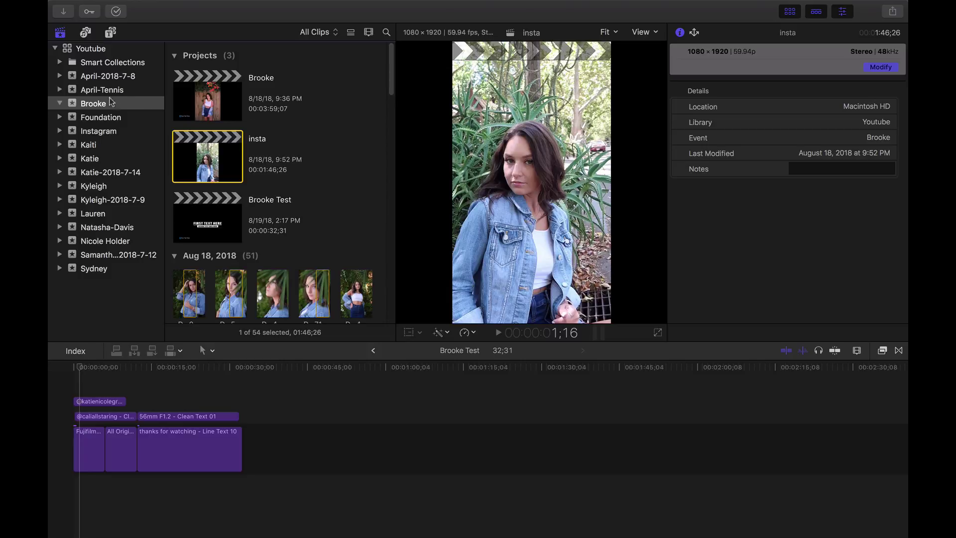
Step: Start a new Brooke event project named 'Insta IGTV' with a custom video format
right_click(90, 104)
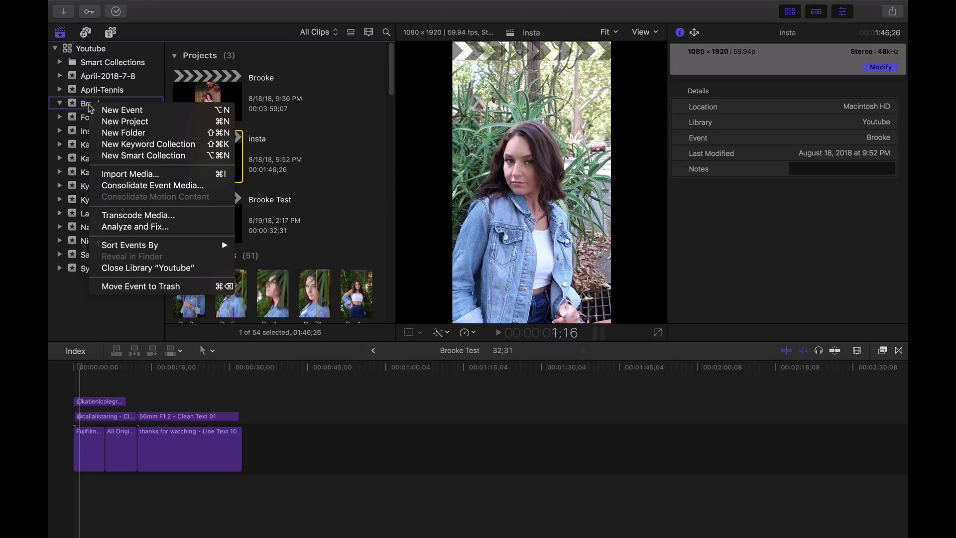
left_click(144, 121)
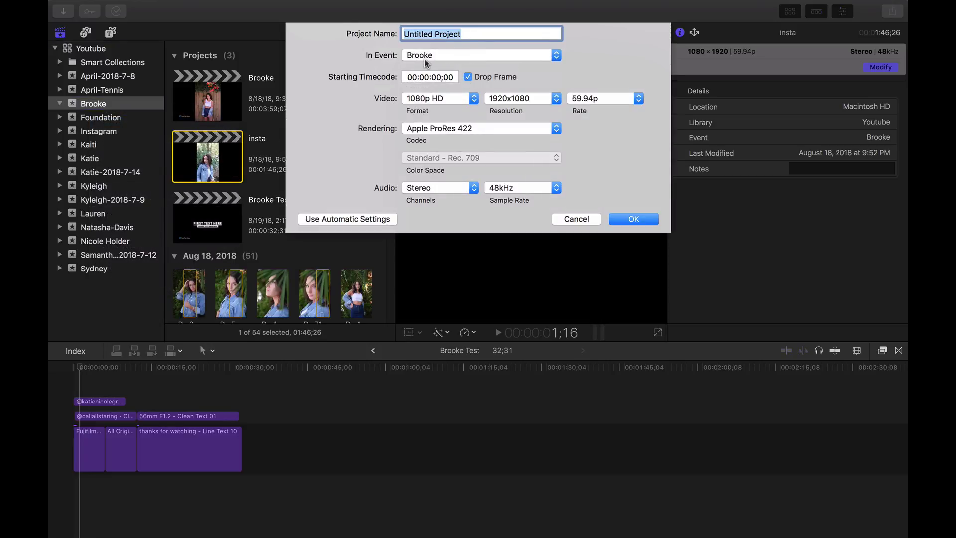
type("Insta IGTV")
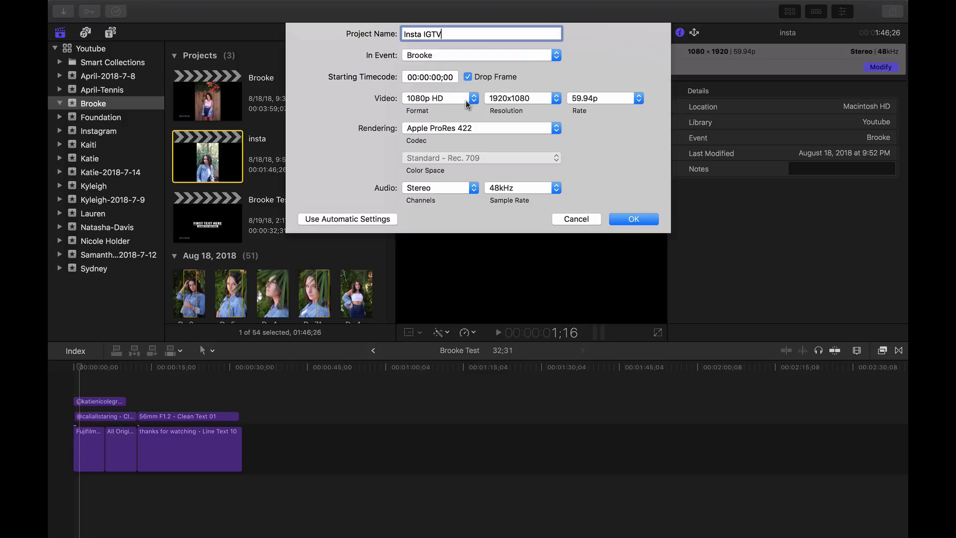
left_click(476, 100)
left_click(441, 202)
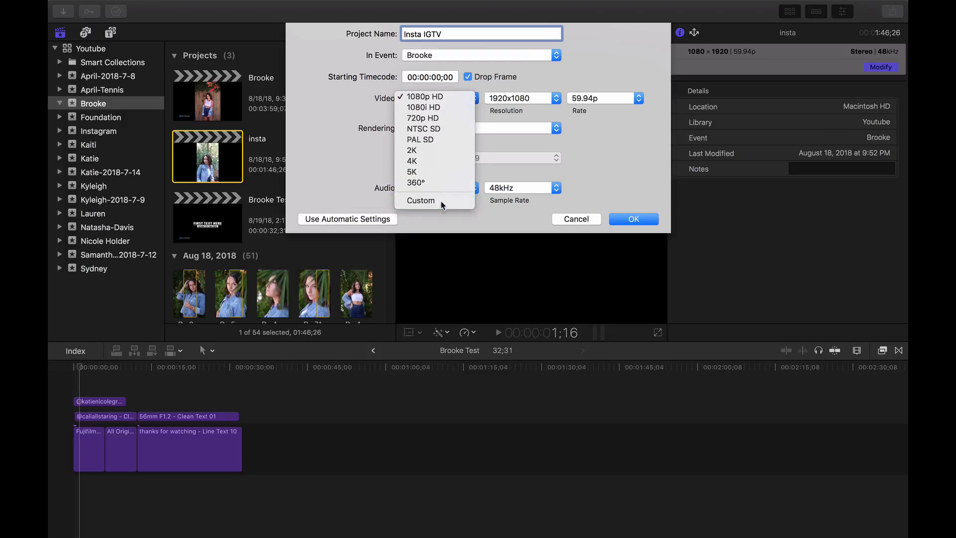
Step: Set the custom frame to 1080×1920 at 59.94p and confirm the project
left_click(504, 99)
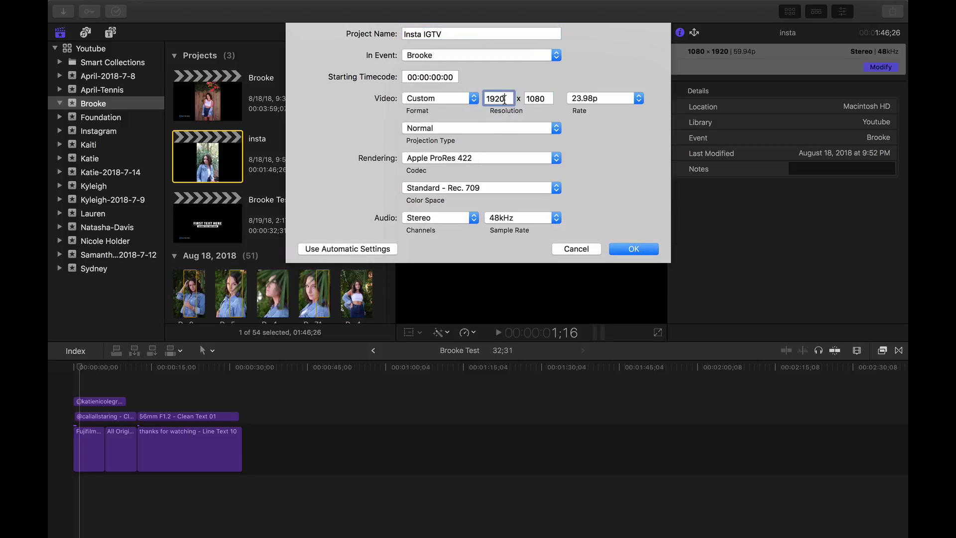
key("Tab")
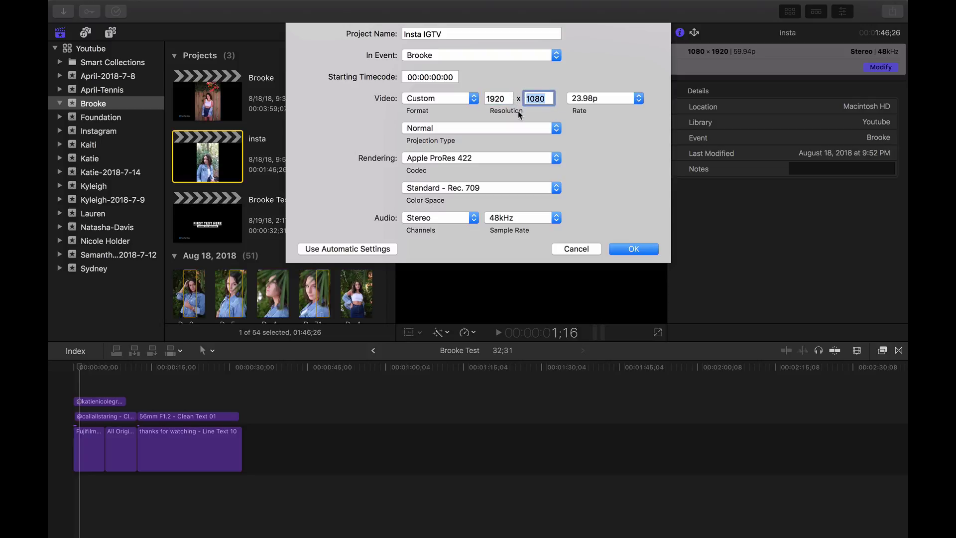
key("BackSpace")
left_click(487, 98)
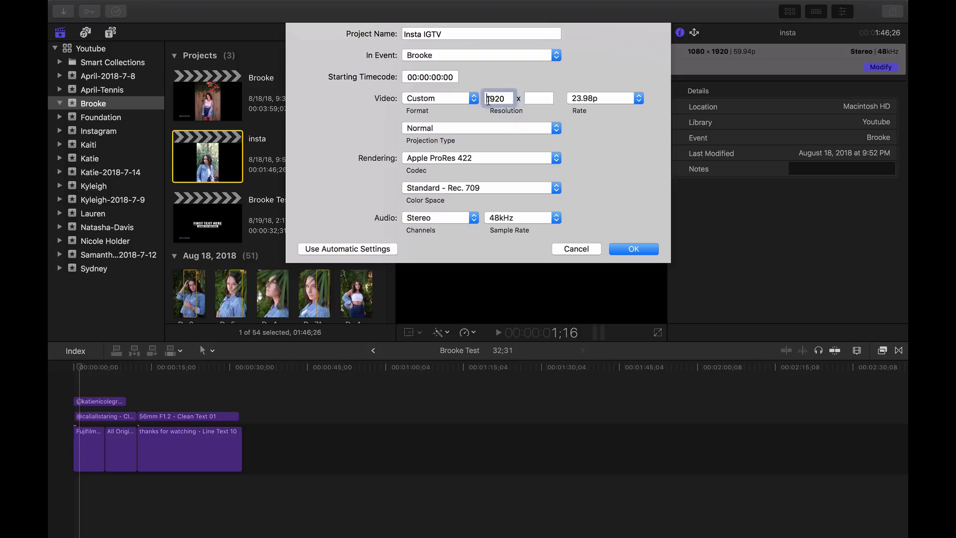
type("1080")
left_click_drag(506, 98, 529, 100)
key("super+x")
left_click(529, 100)
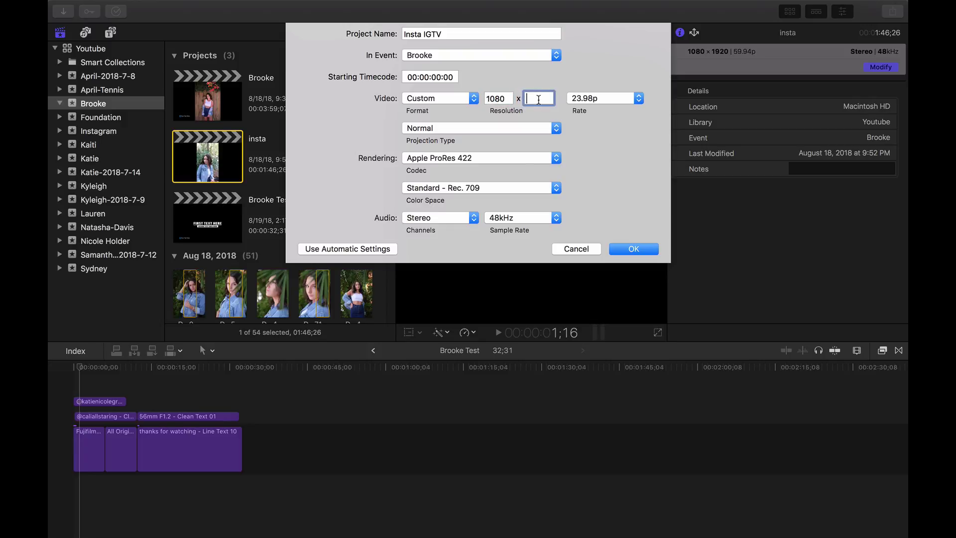
key("super+v")
left_click(594, 103)
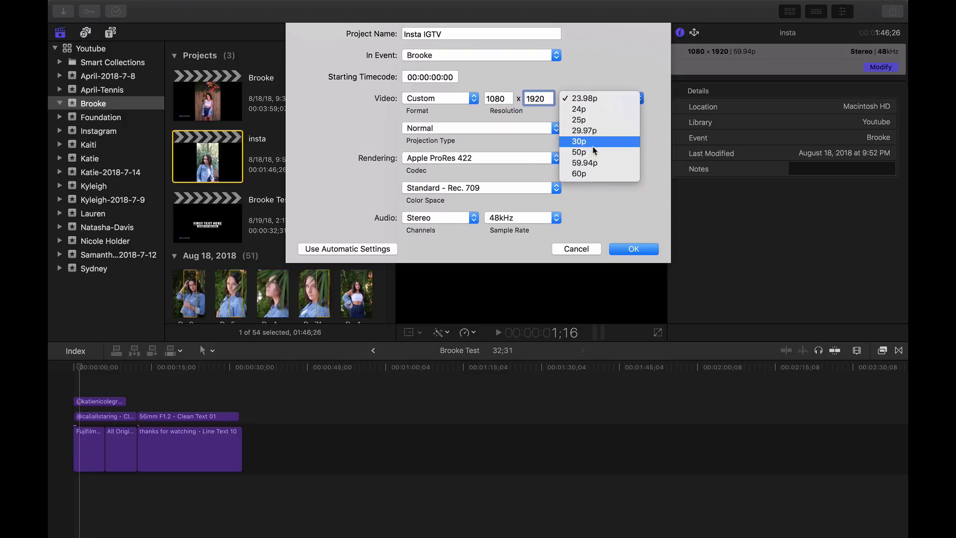
left_click(592, 163)
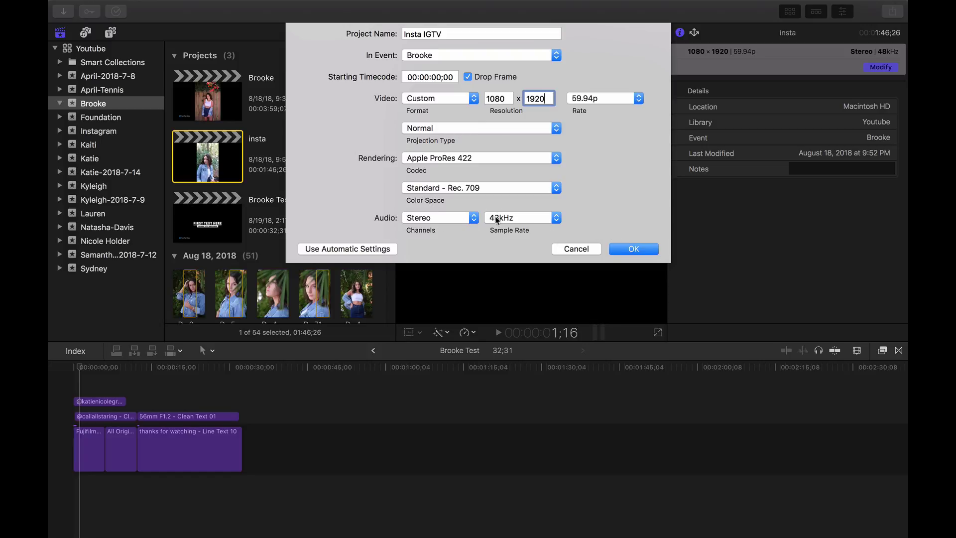
left_click(631, 251)
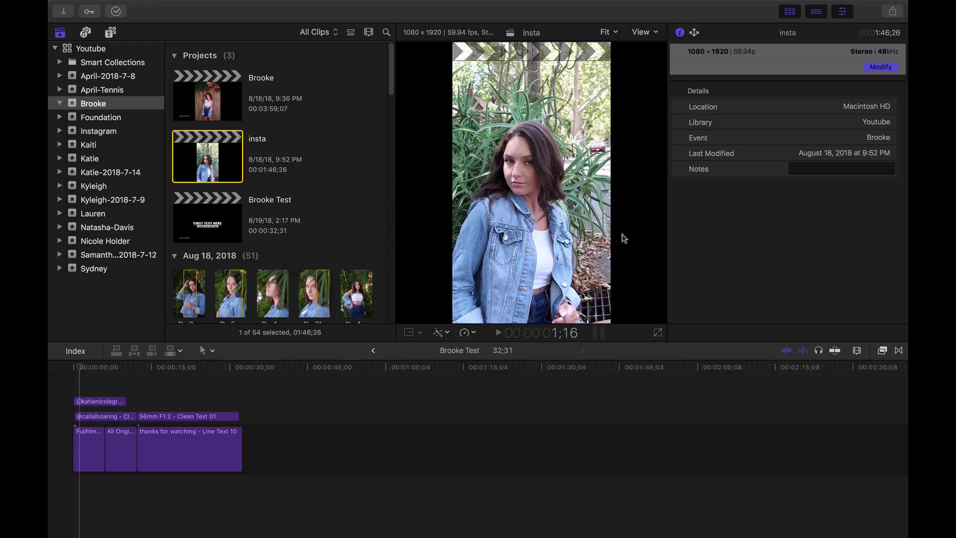
Step: Open Insta IGTV and place MVI_0946 at the start of its timeline
left_click(222, 275)
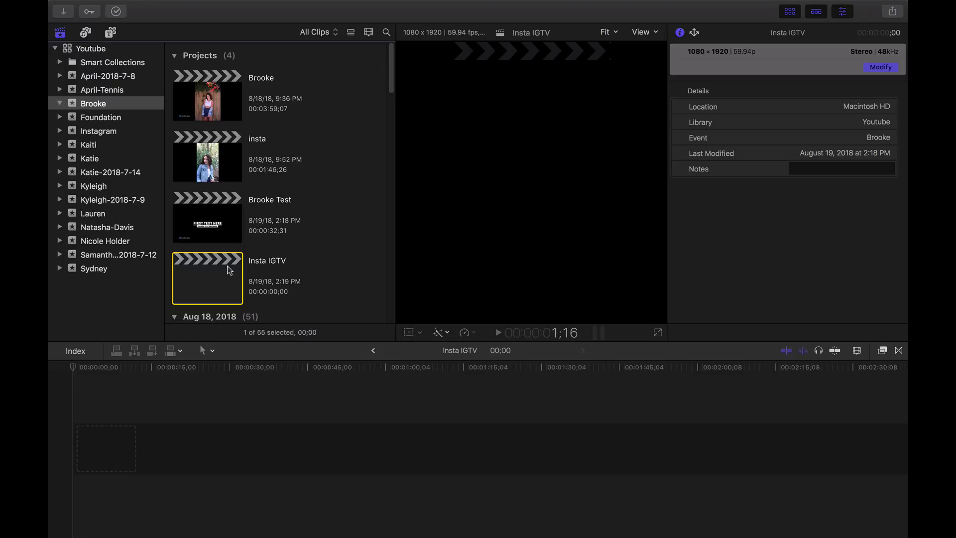
scroll(224, 274, "down", 2)
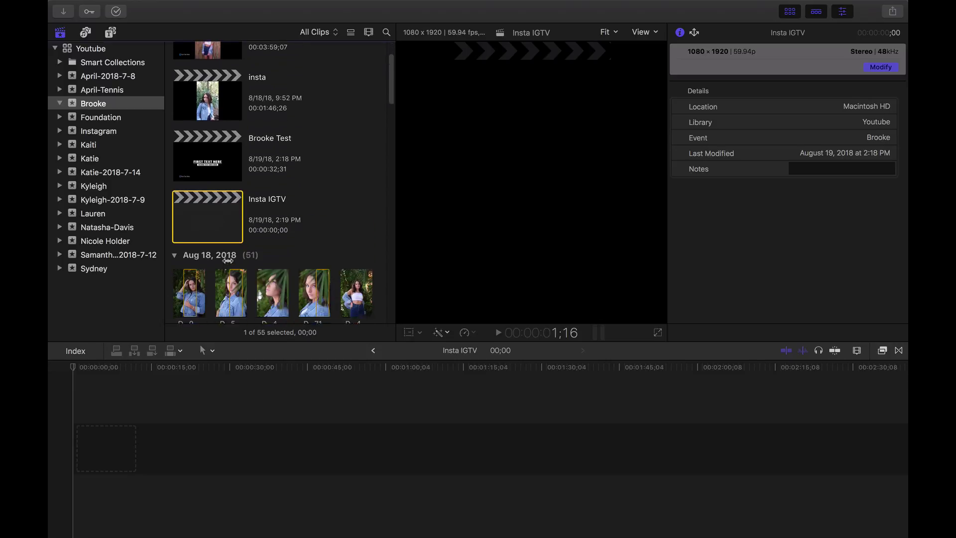
scroll(228, 260, "down", 3)
scroll(227, 261, "up", 3)
scroll(229, 261, "down", 10)
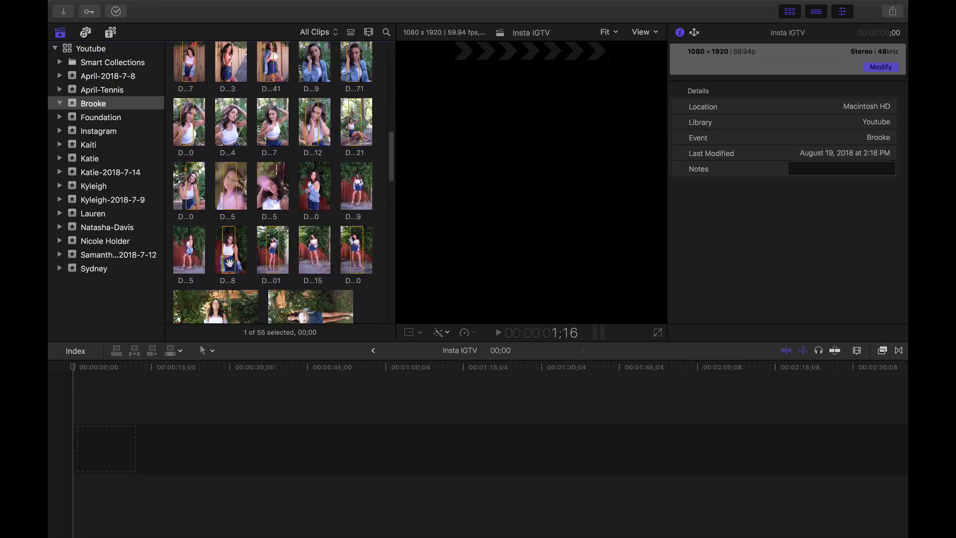
scroll(230, 264, "down", 5)
scroll(231, 267, "up", 2)
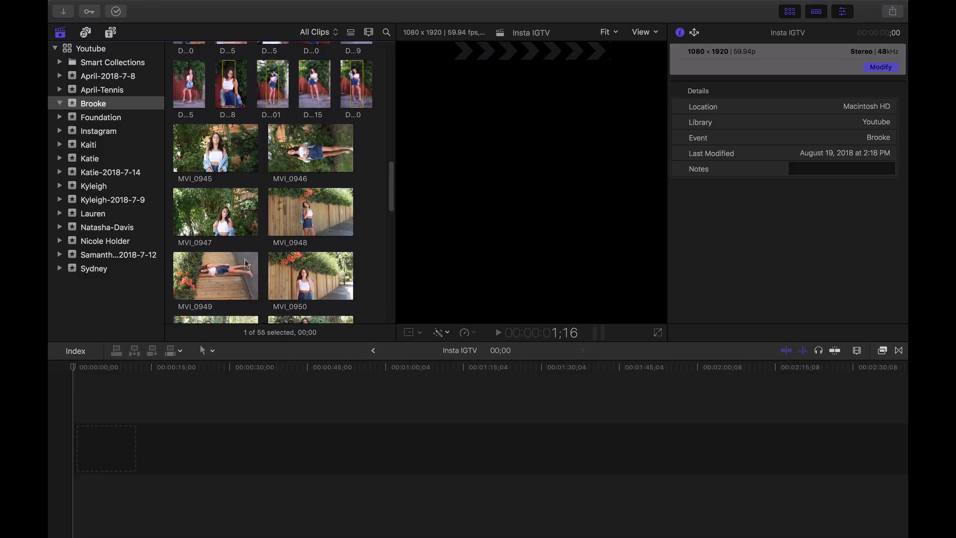
scroll(299, 224, "up", 2)
left_click(315, 198)
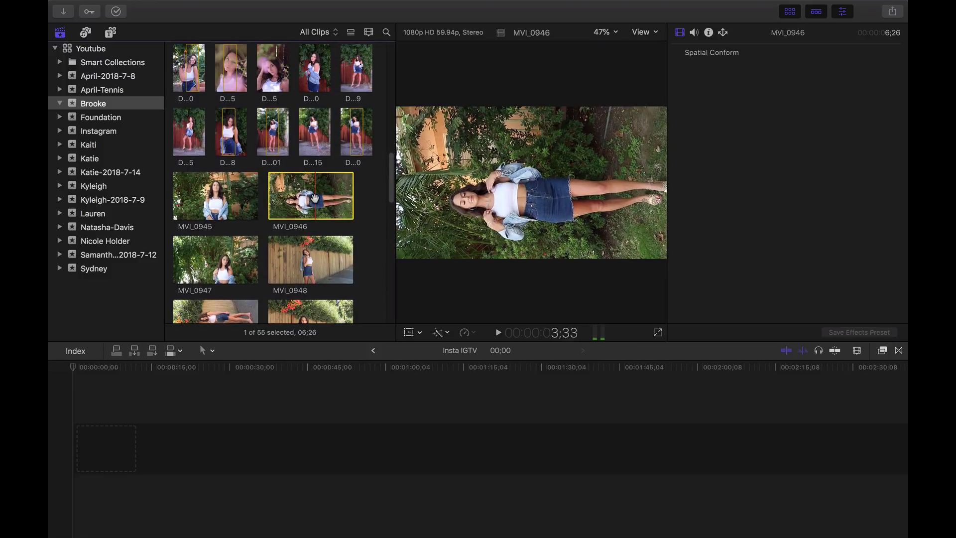
left_click_drag(315, 199, 97, 451)
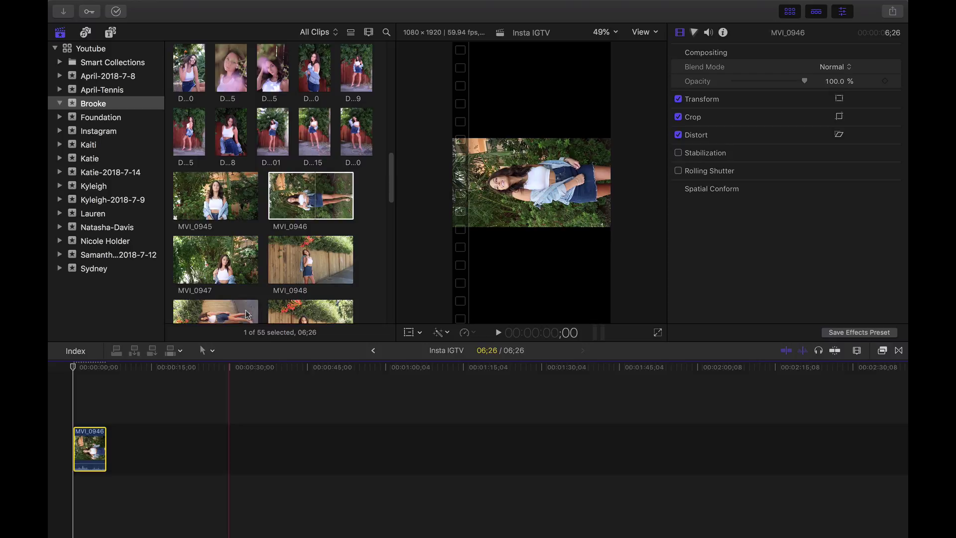
Step: Append MVI_0949 and MVI_0958 after MVI_0946
scroll(249, 306, "down", 3)
left_click(234, 241)
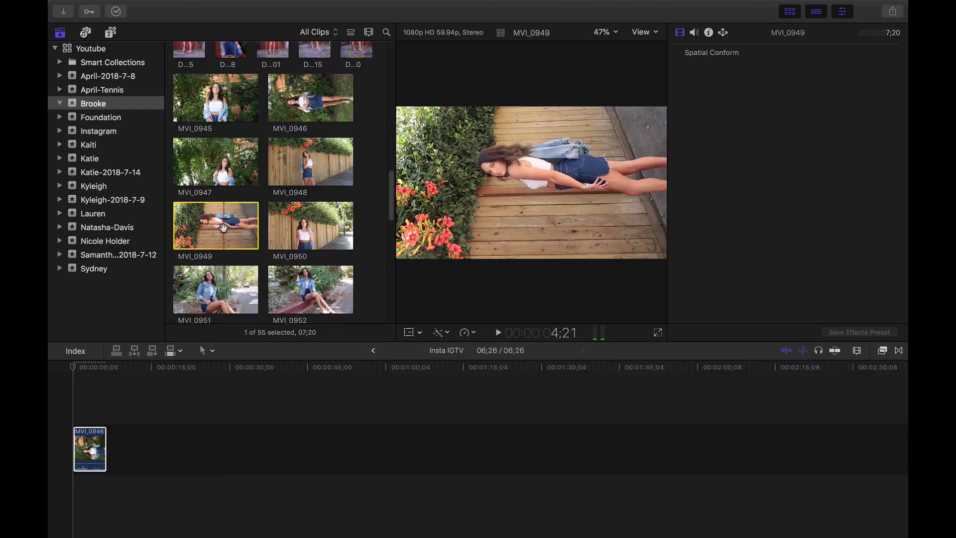
key("e")
scroll(236, 264, "down", 5)
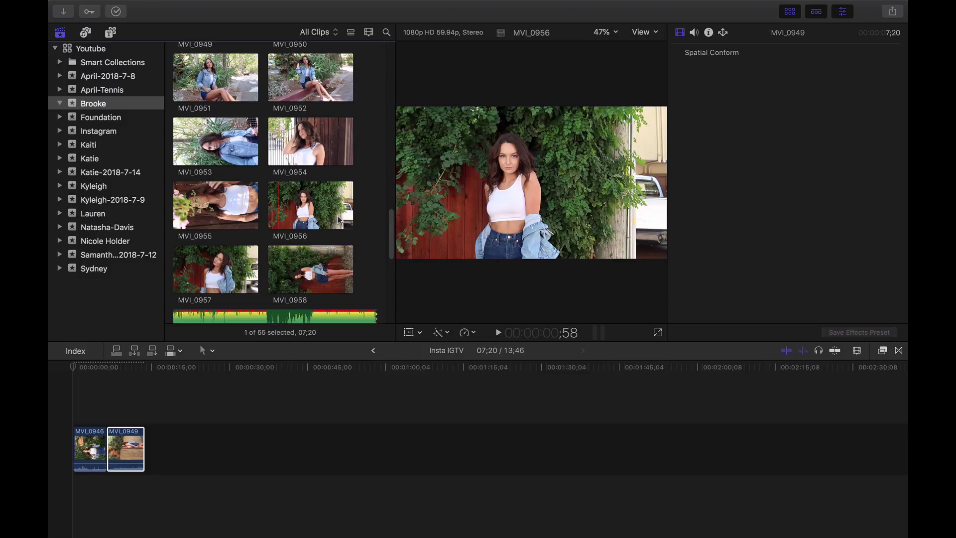
left_click(299, 269)
key("e")
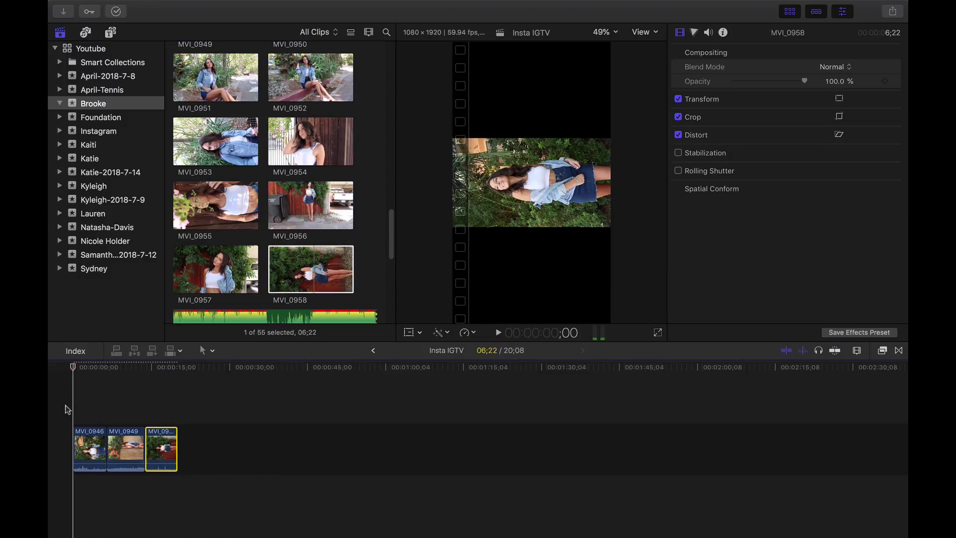
Step: Rotate MVI_0946 to -87° and scale it to 137% to fill the frame
left_click(85, 403)
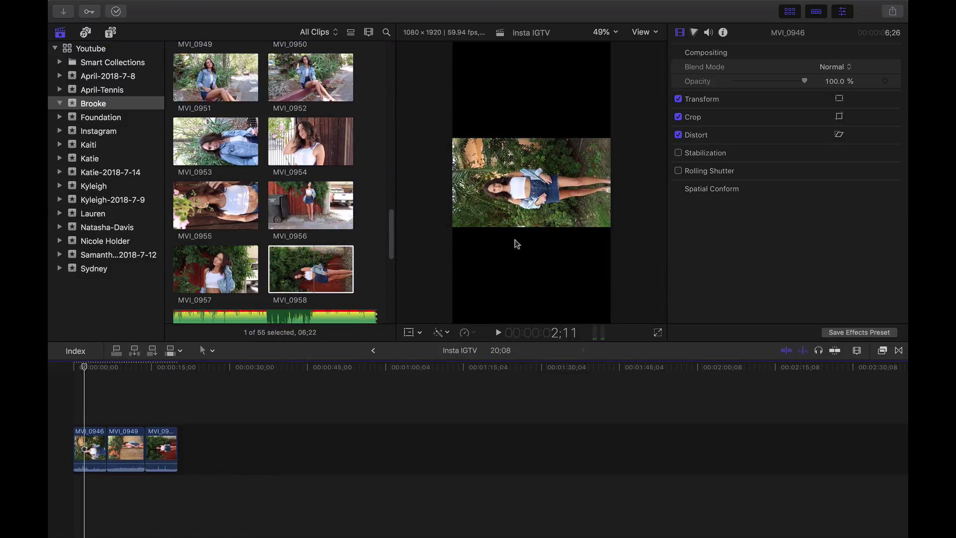
left_click(410, 333)
left_click_drag(556, 184, 532, 204)
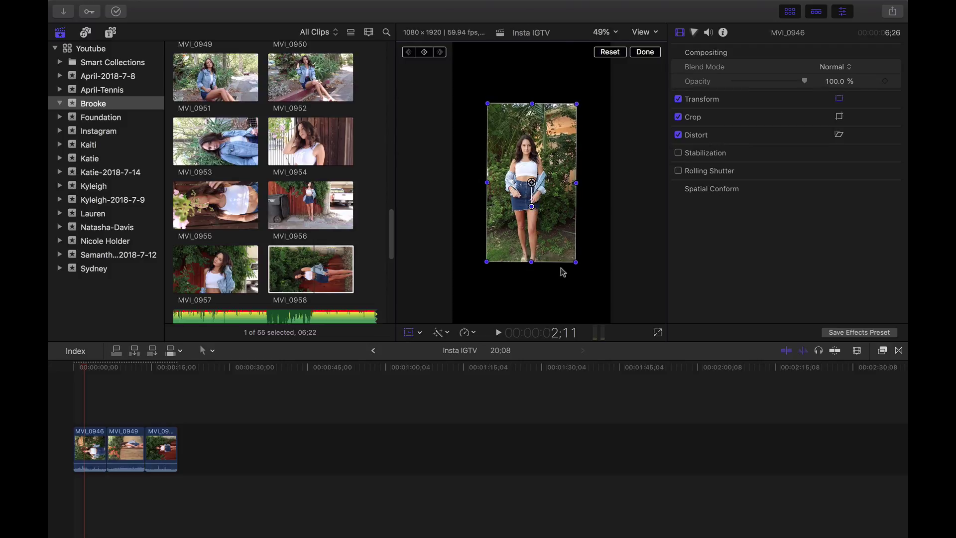
left_click_drag(574, 264, 586, 297)
Step: Rotate MVI_0949 upright, scale it to fill the vertical frame, and recentre it
left_click(127, 413)
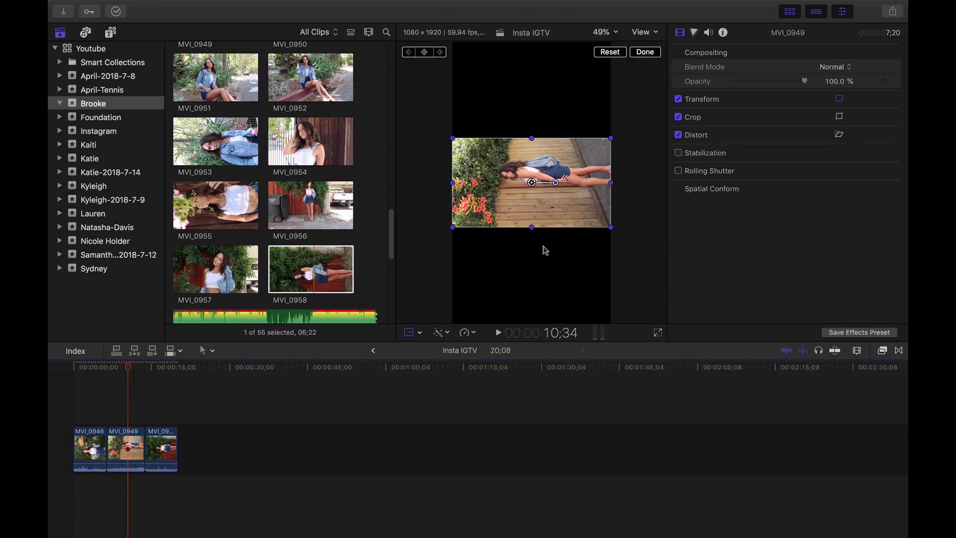
left_click_drag(557, 185, 532, 205)
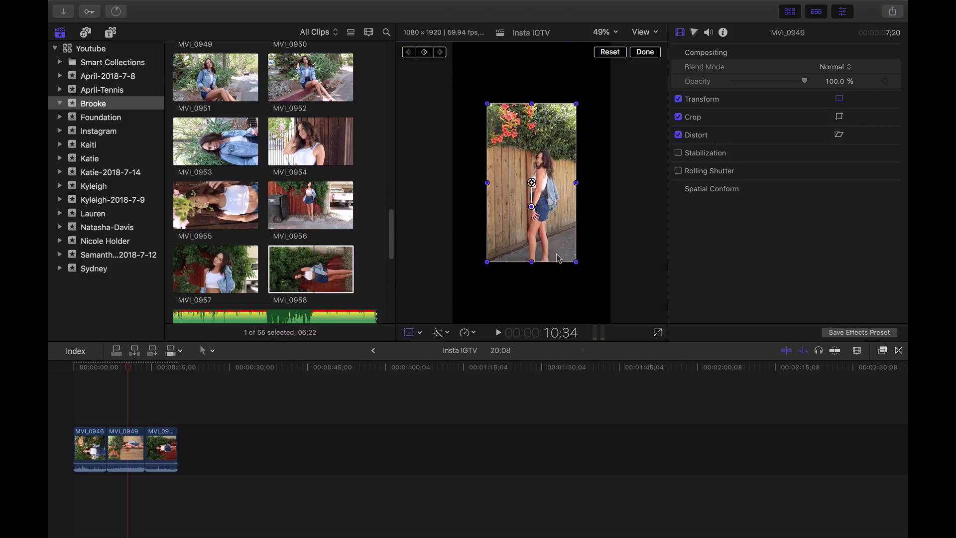
left_click_drag(574, 262, 613, 325)
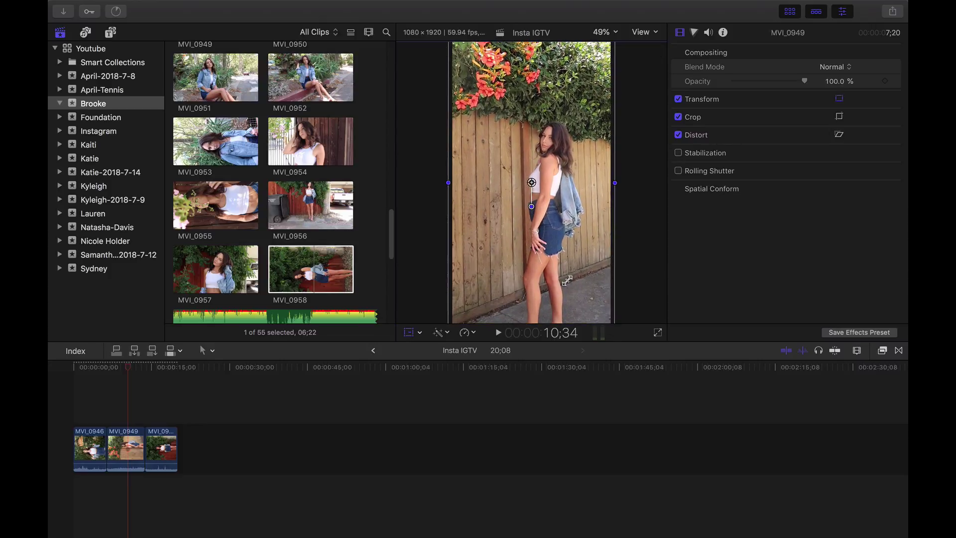
left_click_drag(568, 278, 566, 279)
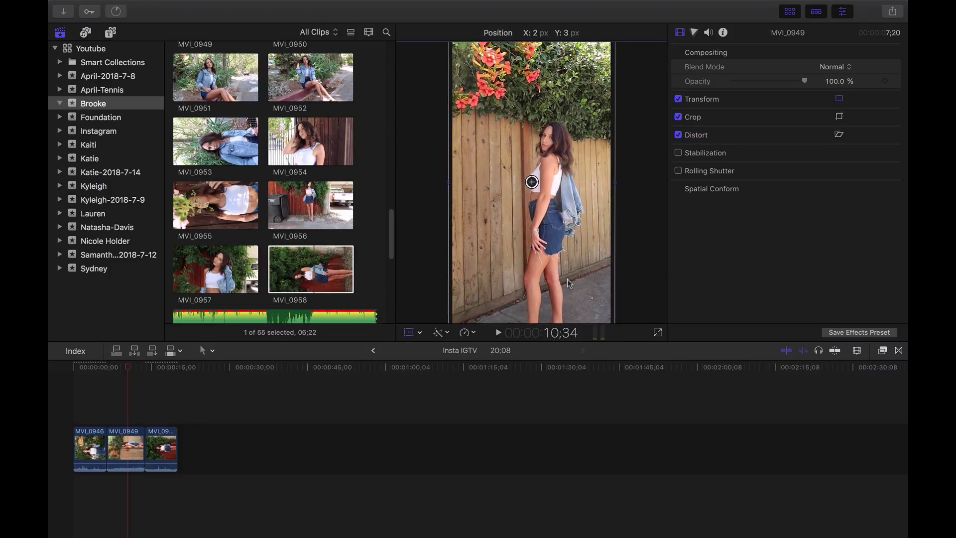
Step: Rotate MVI_0958 to -92° and scale it to 189% to fill the frame
left_click(165, 412)
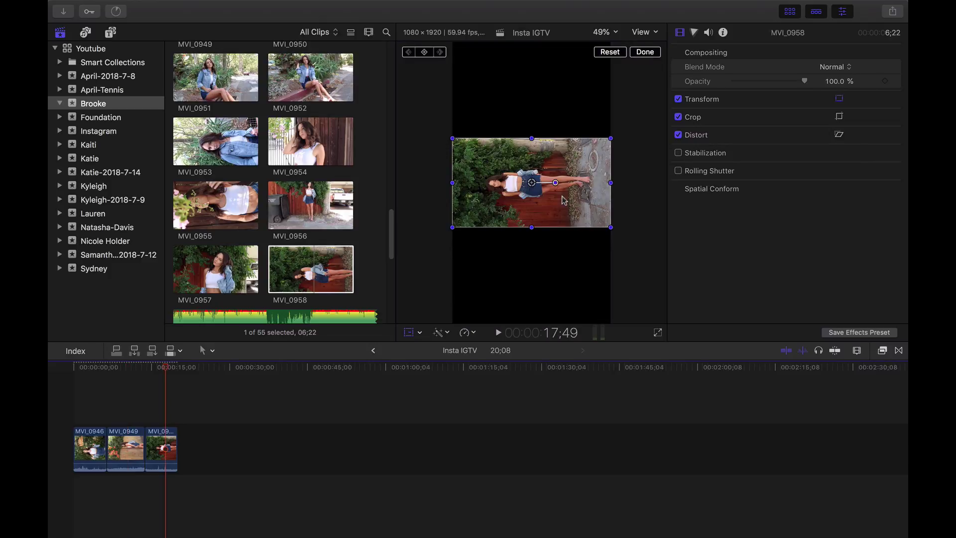
left_click_drag(557, 184, 532, 219)
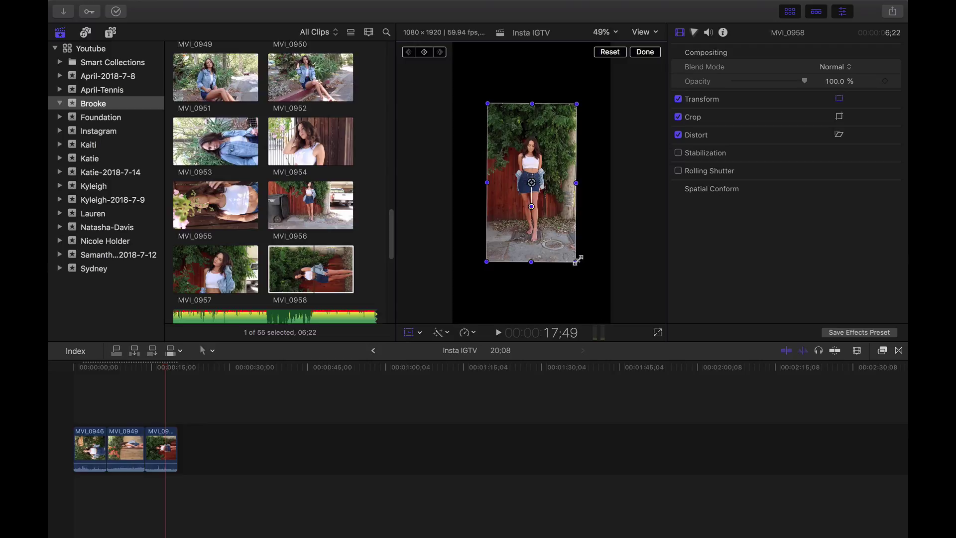
left_click_drag(577, 261, 614, 313)
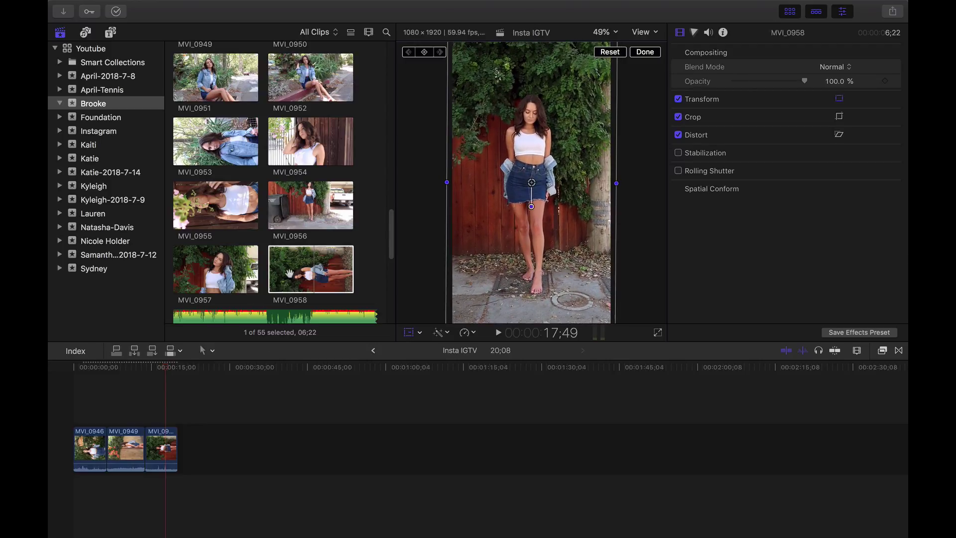
left_click(305, 246)
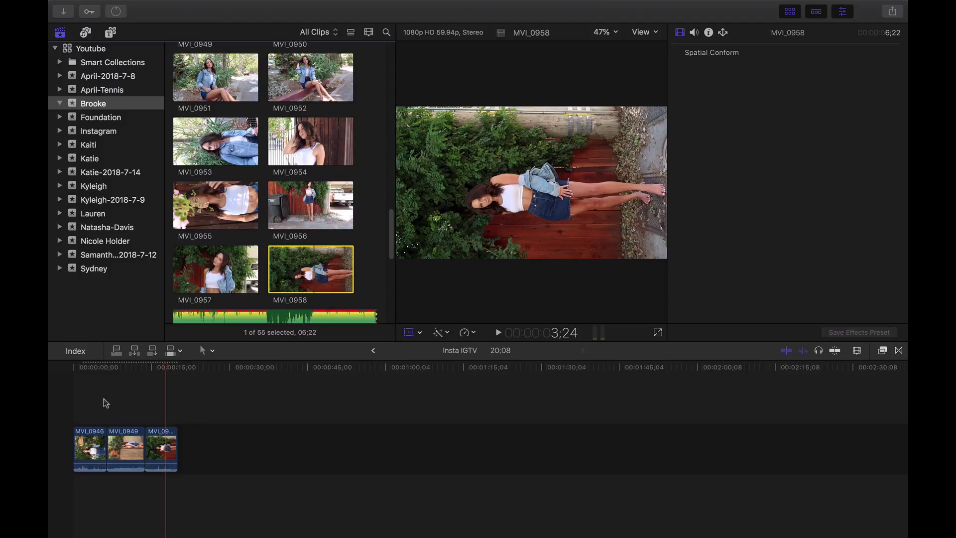
Step: Lower a video clip's audio, lay ES_Stays The Same - Gloria Tells underneath at -4 dB
left_click(94, 448)
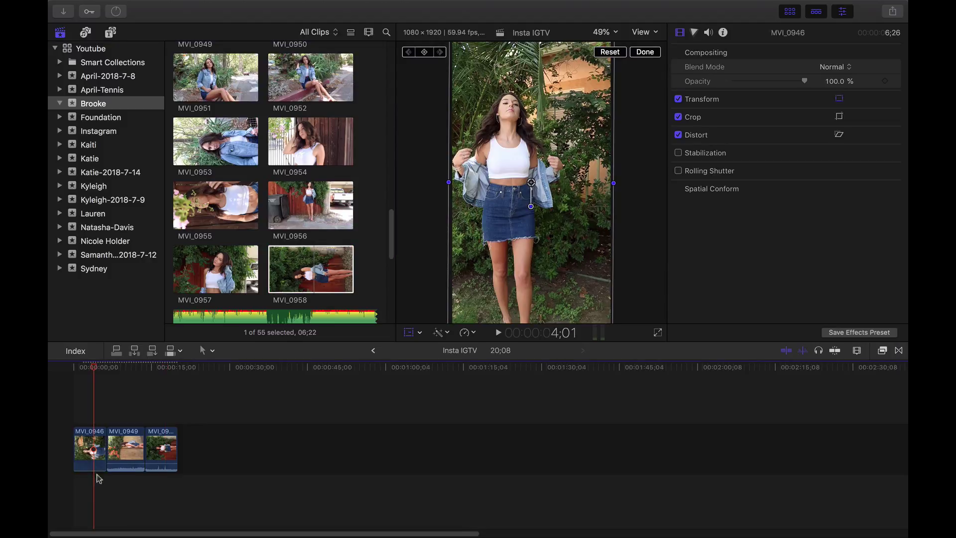
left_click_drag(124, 468, 157, 486)
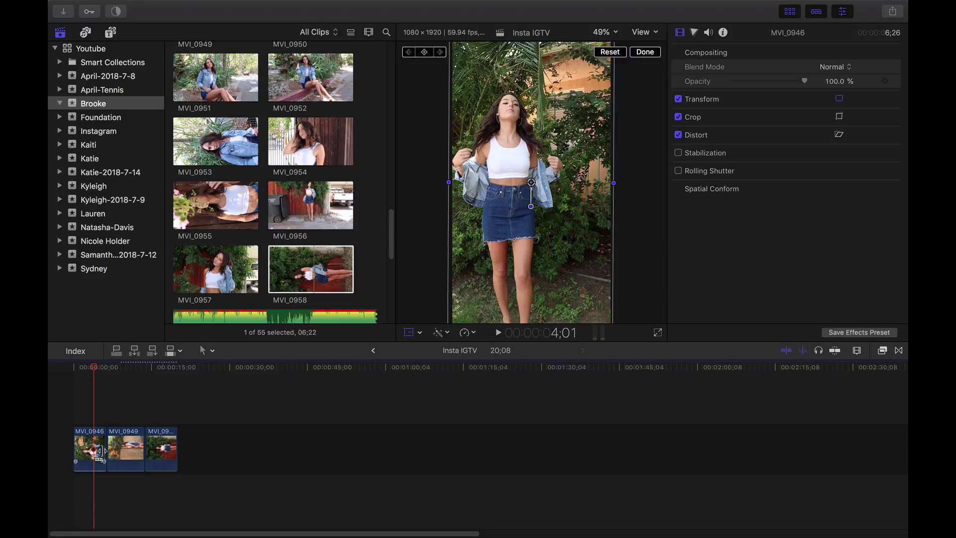
scroll(320, 278, "down", 5)
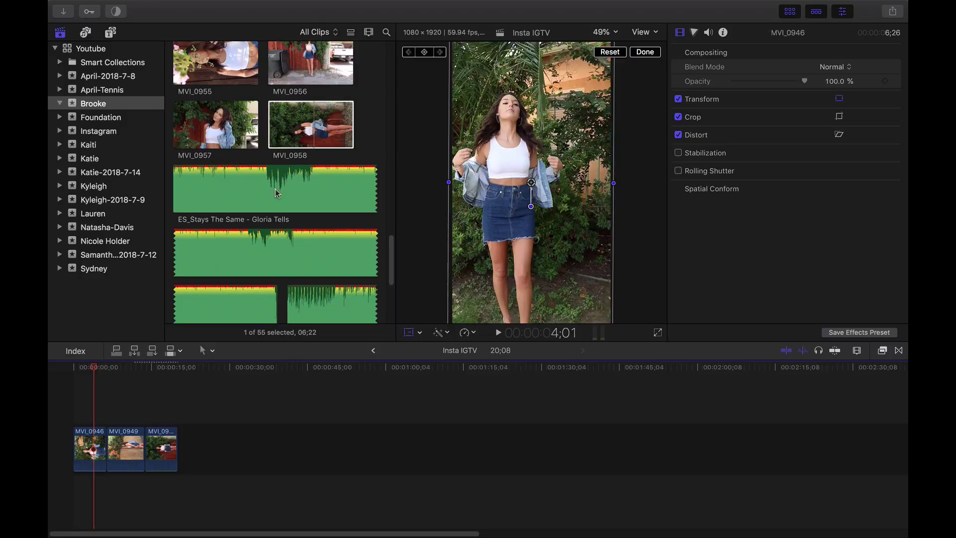
left_click(251, 165)
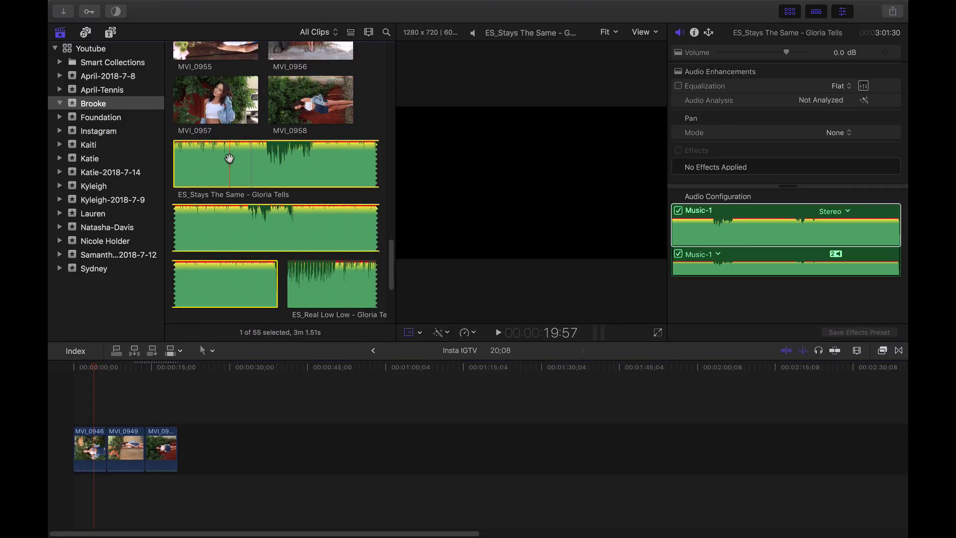
left_click_drag(230, 159, 75, 499)
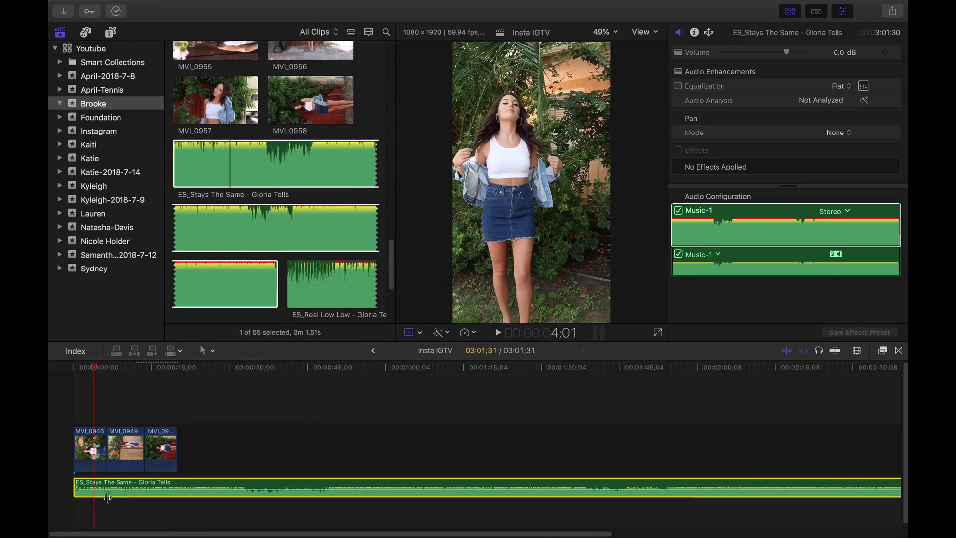
mouse_move(172, 486)
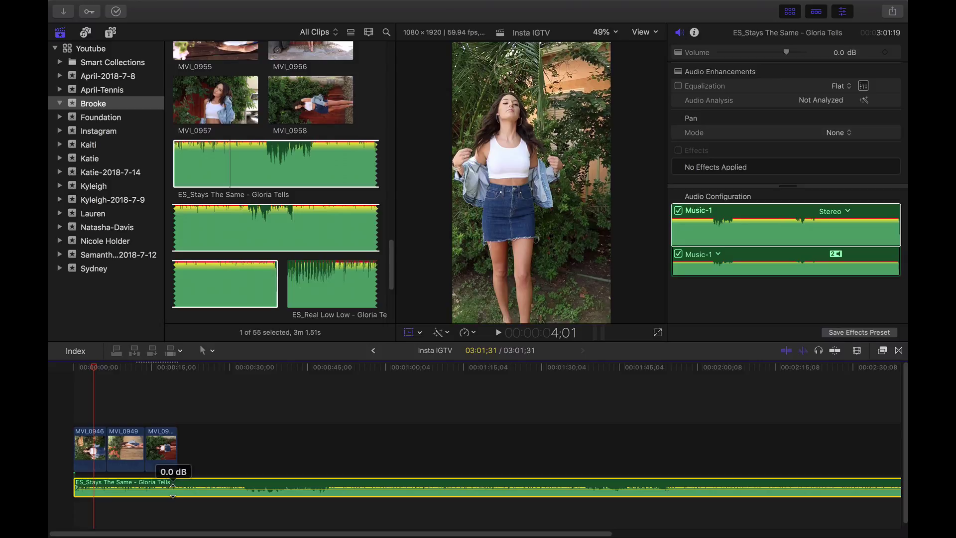
left_click_drag(173, 485, 175, 485)
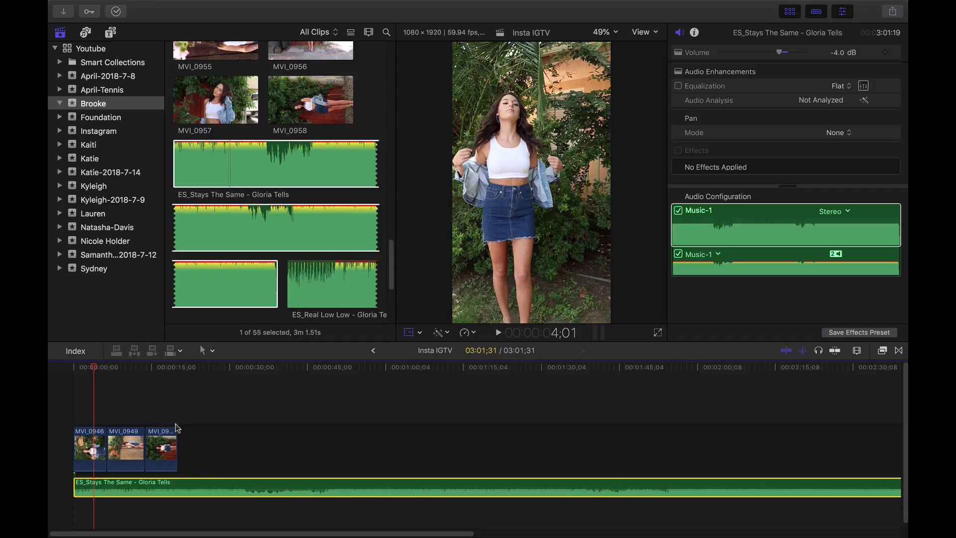
Step: Insert the DSCF3912 photo between MVI_0946 and MVI_0949
left_click(73, 402)
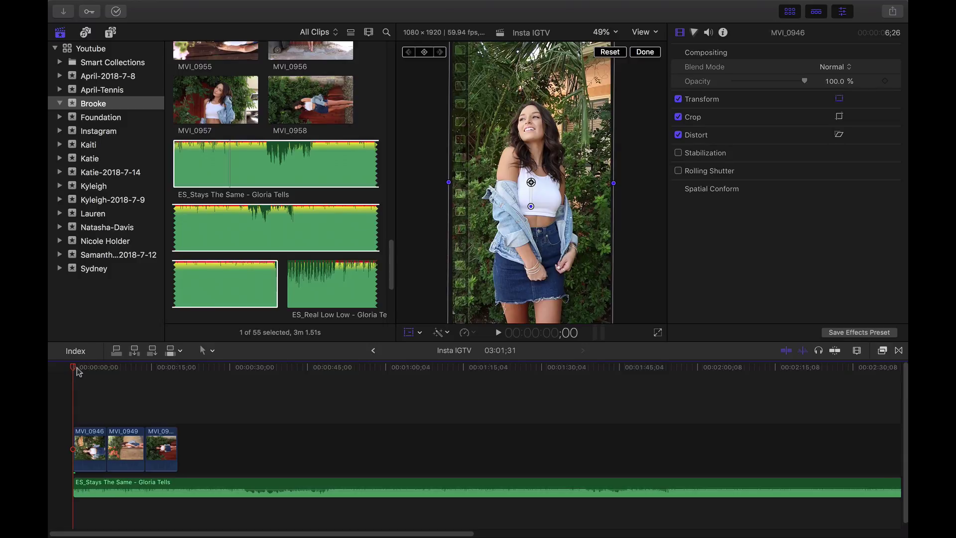
left_click_drag(75, 372, 65, 408)
scroll(367, 149, "up", 10)
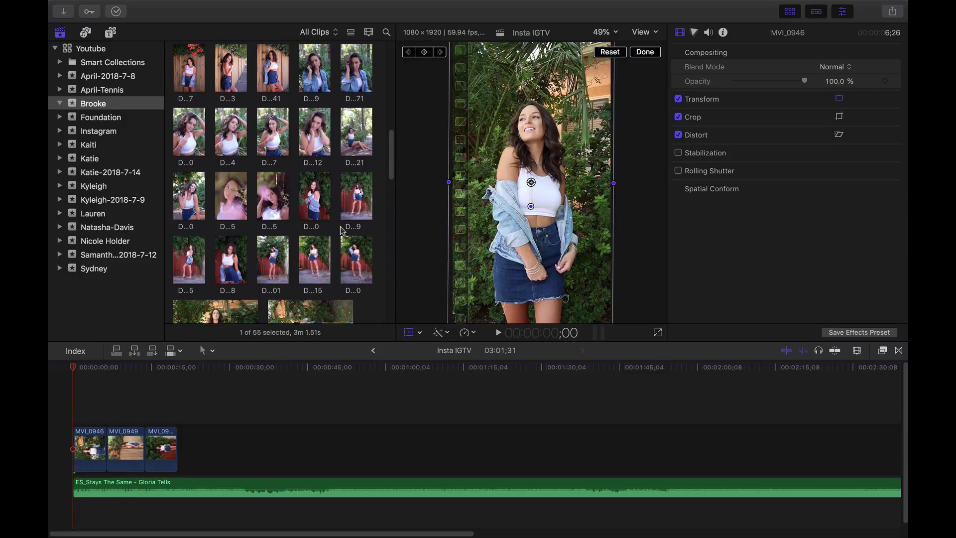
scroll(322, 160, "up", 2)
left_click(311, 184)
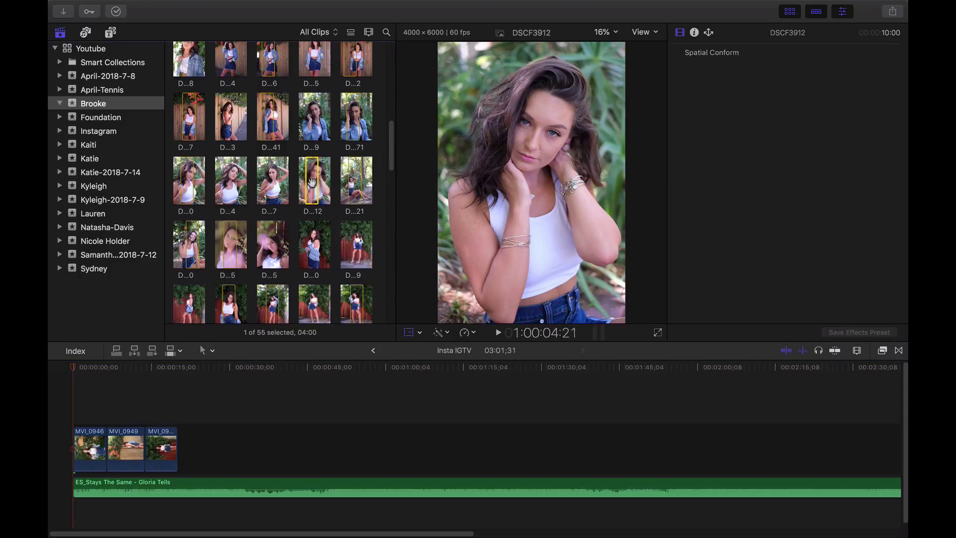
left_click_drag(313, 184, 111, 452)
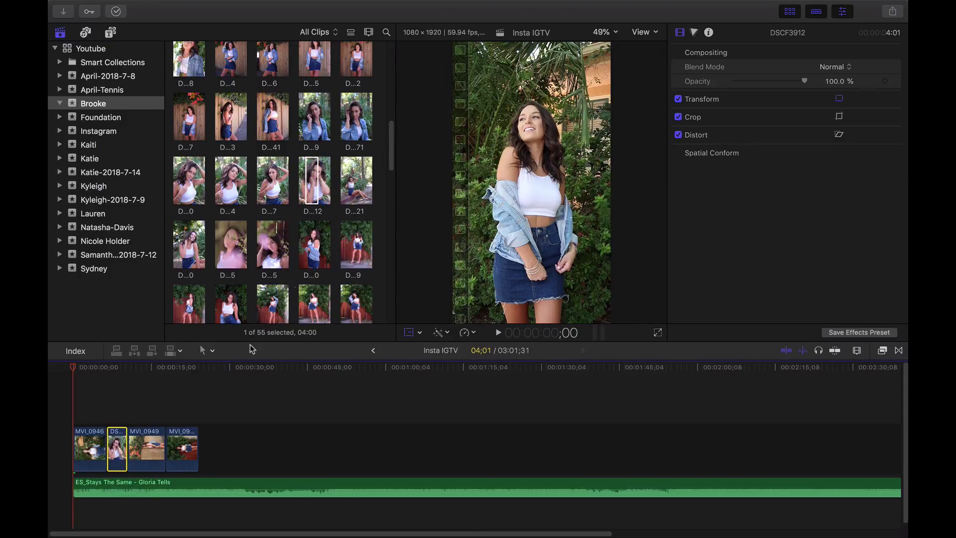
Step: Place the DSCF3802 photo before MVI_0958 and return the playhead to the start
scroll(297, 222, "up", 1)
scroll(297, 222, "up", 2)
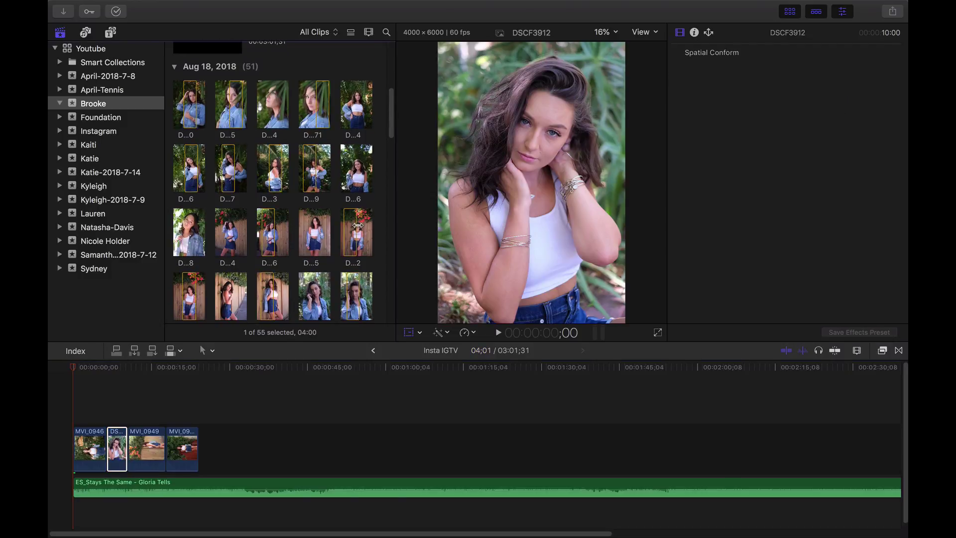
left_click_drag(253, 368, 167, 448)
left_click(101, 395)
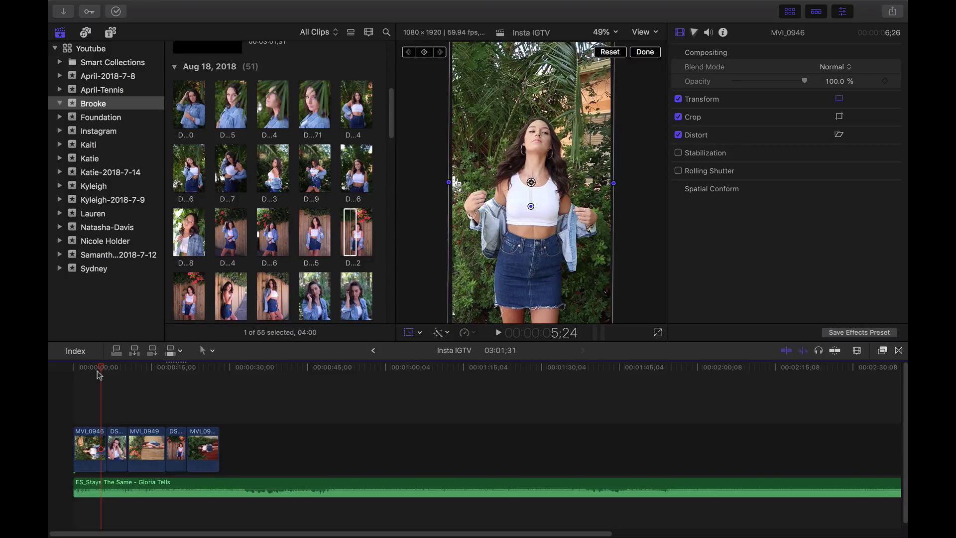
left_click(90, 371)
left_click(185, 391)
left_click(76, 395)
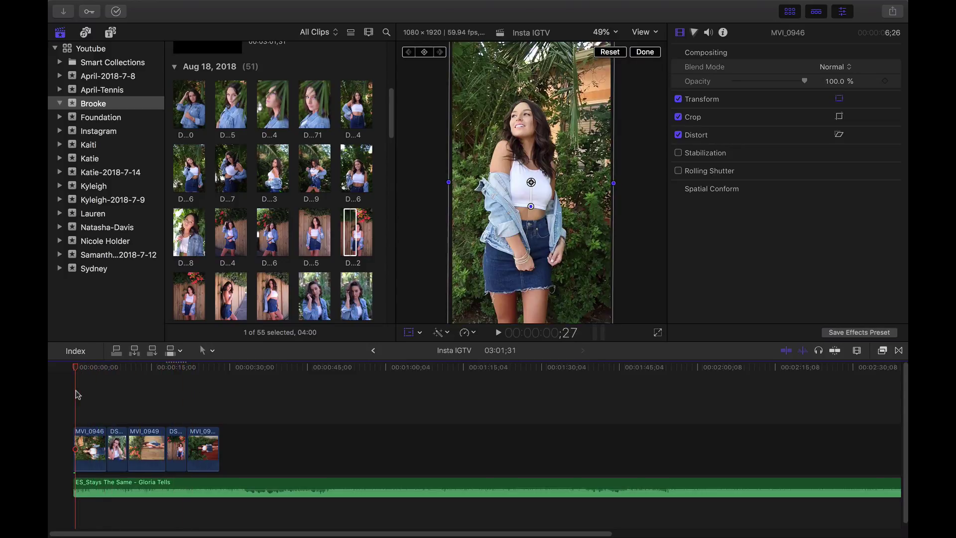
Step: Play the opening of the edit, stop, and scrub to 15;10 inside MVI_0949
left_click(498, 333)
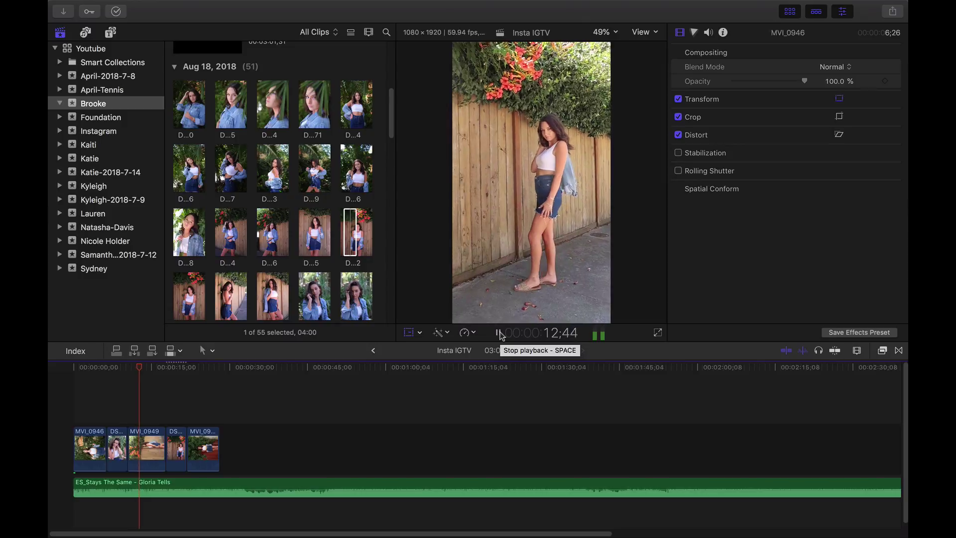
left_click(499, 333)
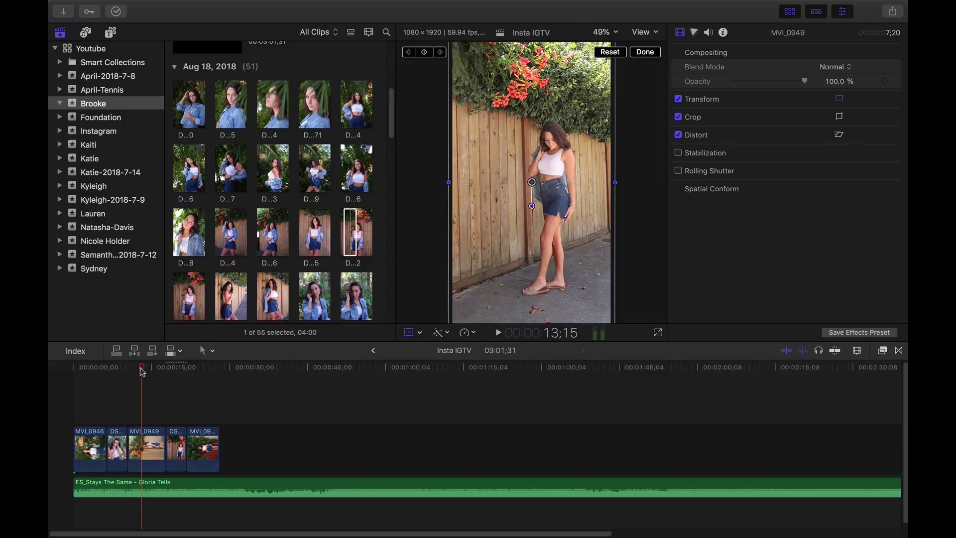
mouse_move(142, 371)
left_mouse_down()
mouse_move(123, 371)
mouse_move(151, 371)
left_mouse_up()
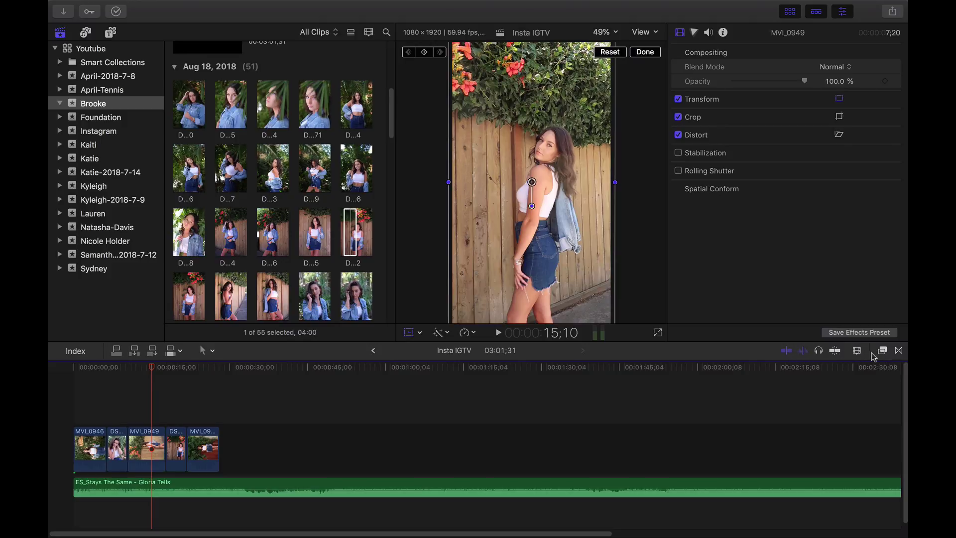
Step: Widen the timeline clips and play from DSCF3802 to the next beat
left_click(857, 351)
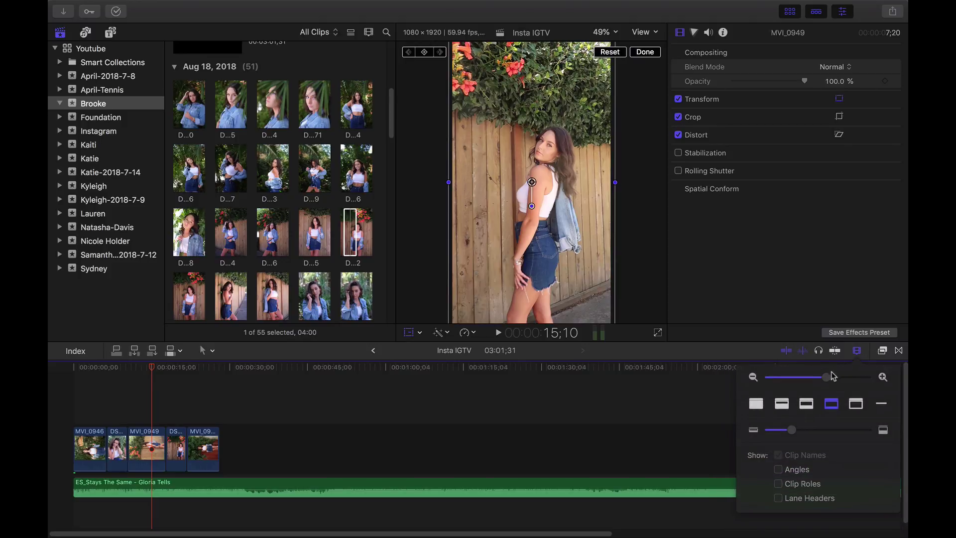
left_click_drag(832, 372, 851, 376)
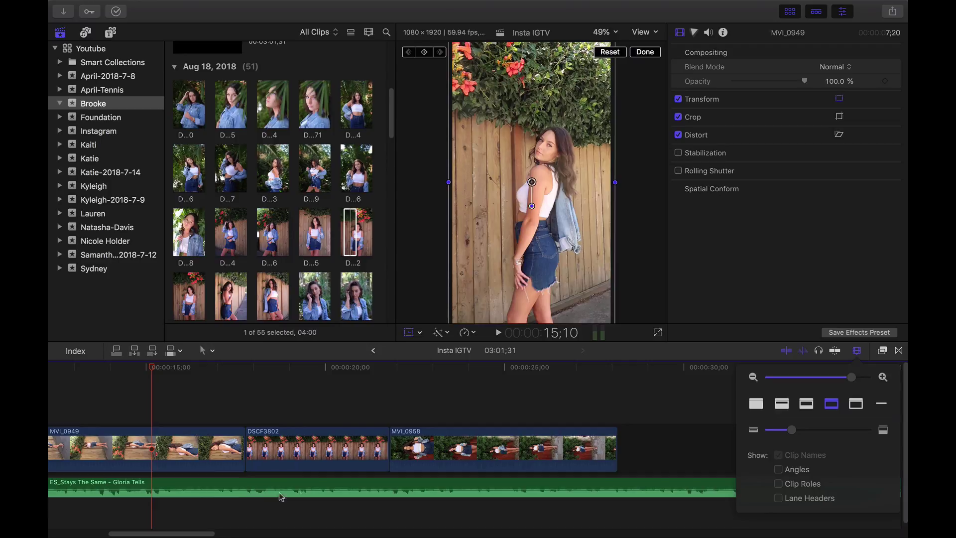
left_click(294, 399)
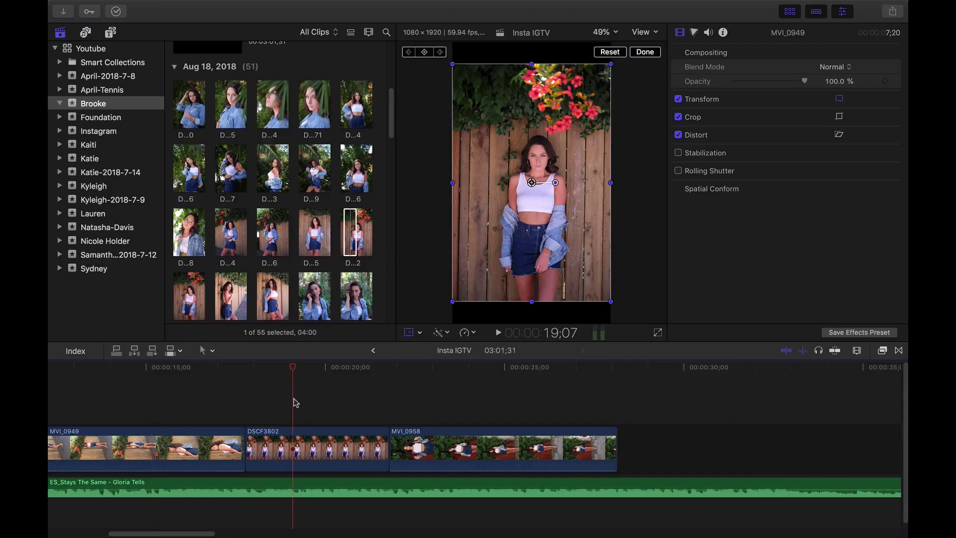
left_click(500, 333)
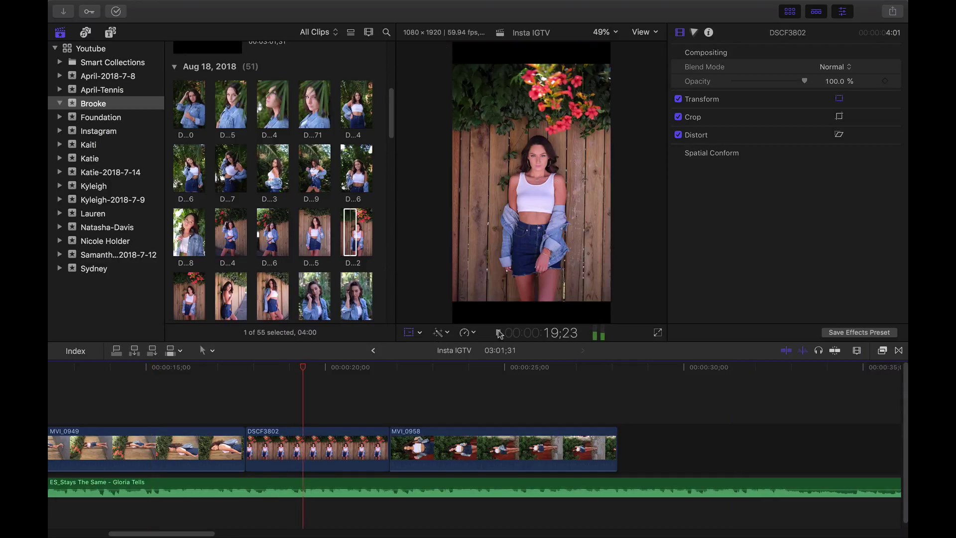
left_click(501, 333)
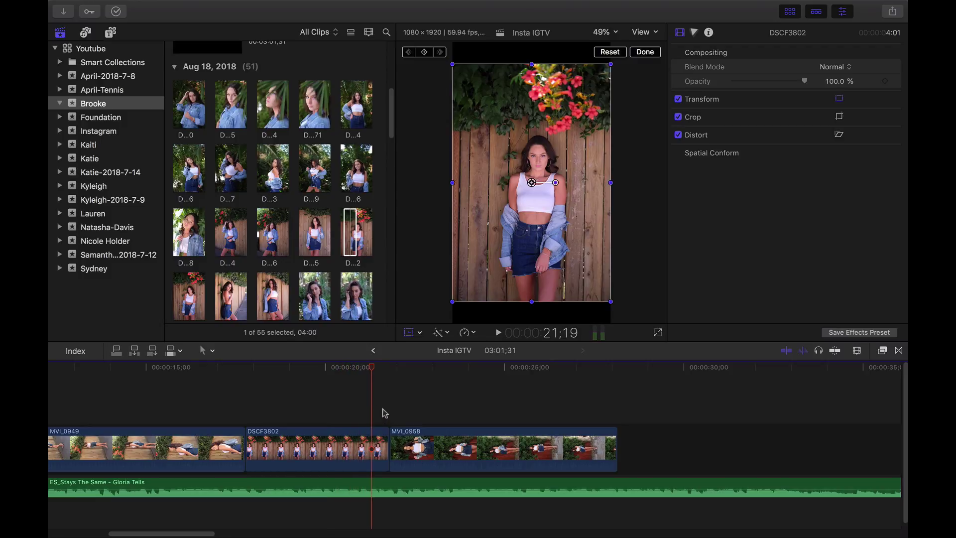
Step: Blade MVI_0958 at that beat, then return to the selection tool
key("r")
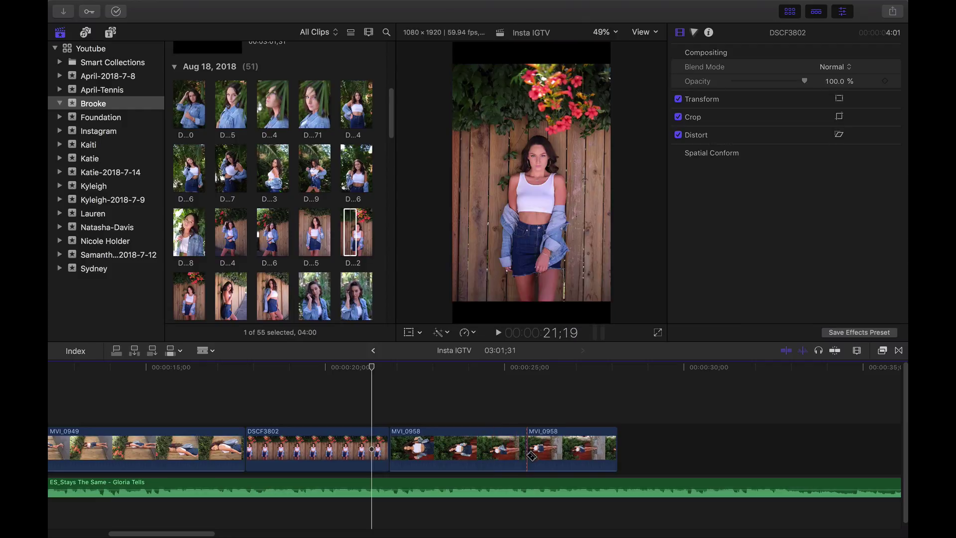
left_click(528, 451)
key("a")
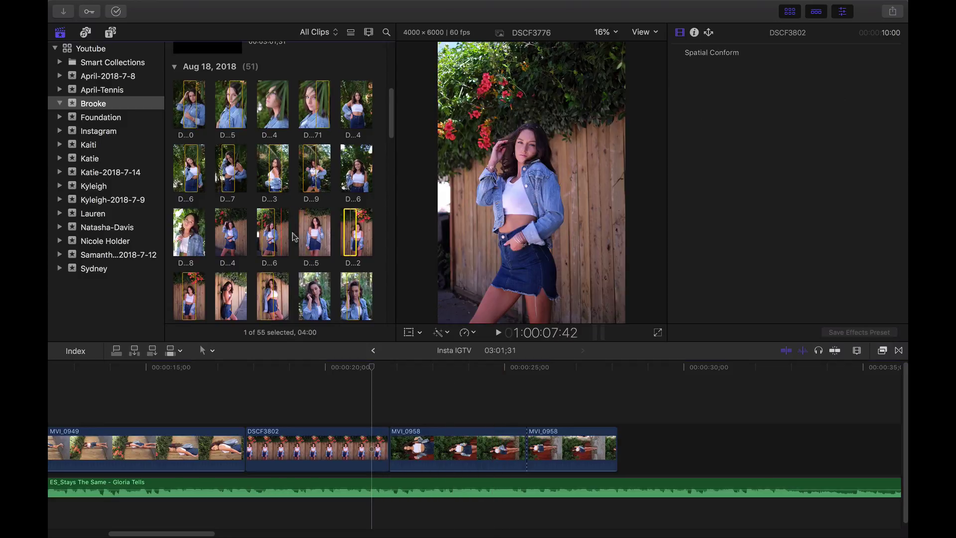
Step: Insert the DSCF4029 photo at the MVI_0958 cut and play back the edited section
scroll(319, 247, "down", 5)
left_click_drag(349, 253, 527, 447)
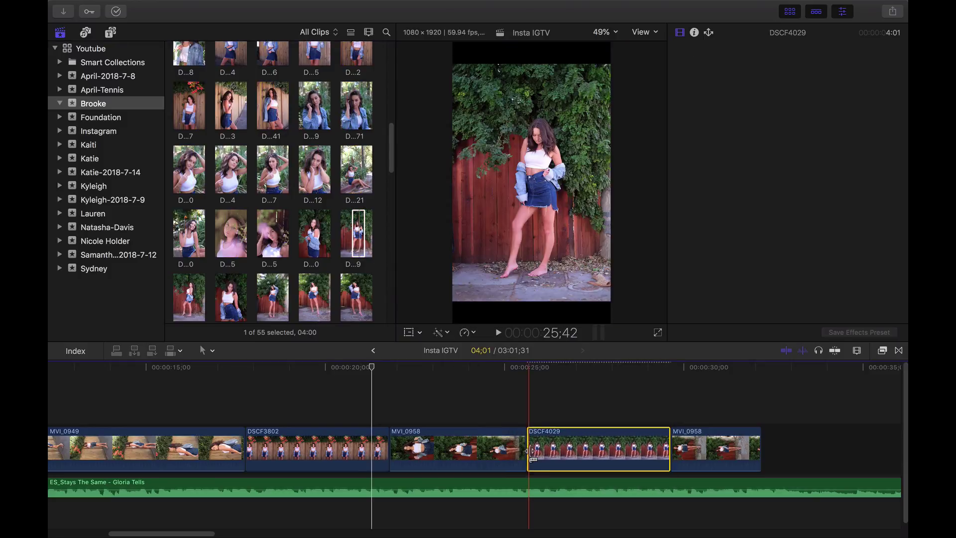
left_click(503, 398)
left_click(497, 333)
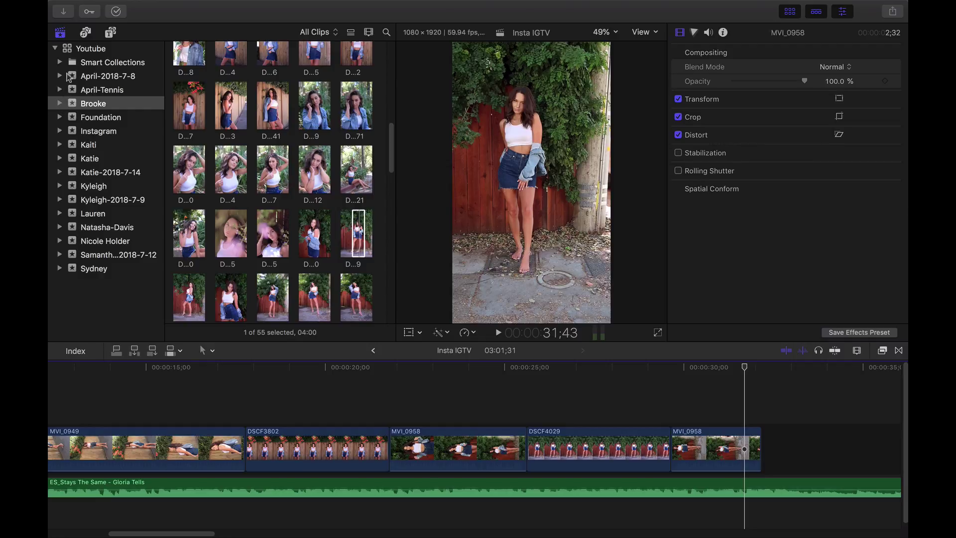
left_click(58, 49)
scroll(56, 53, "down", 2)
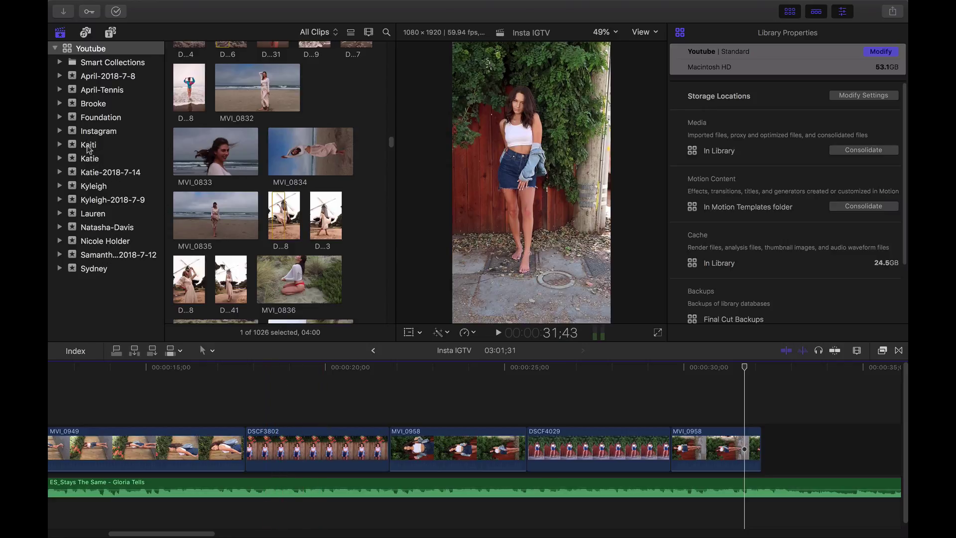
left_click(94, 173)
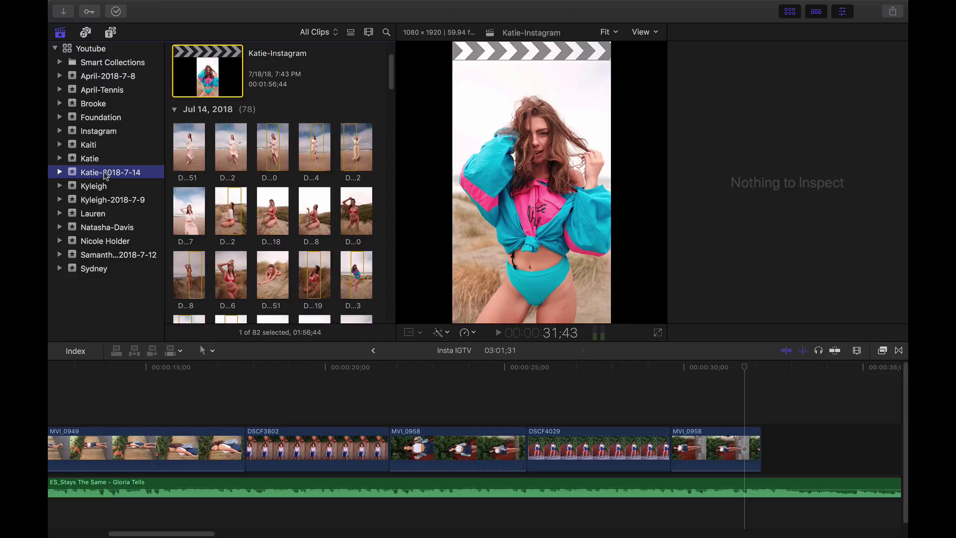
left_click(90, 163)
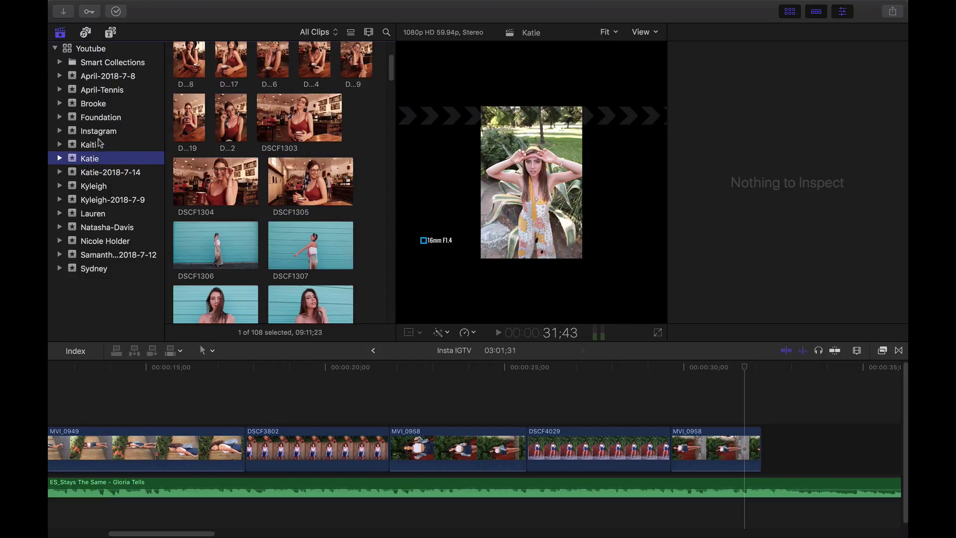
left_click(98, 145)
left_click(103, 132)
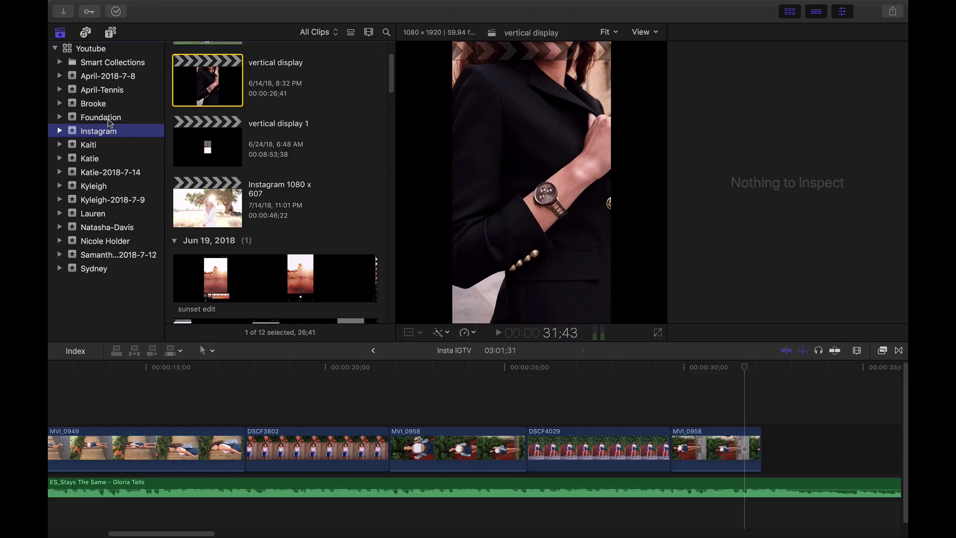
left_click(110, 119)
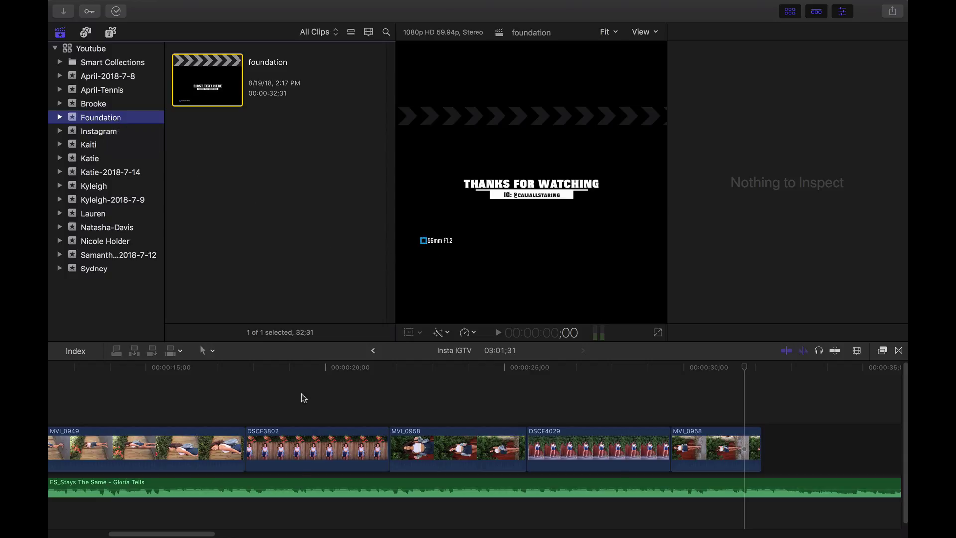
left_click(202, 390)
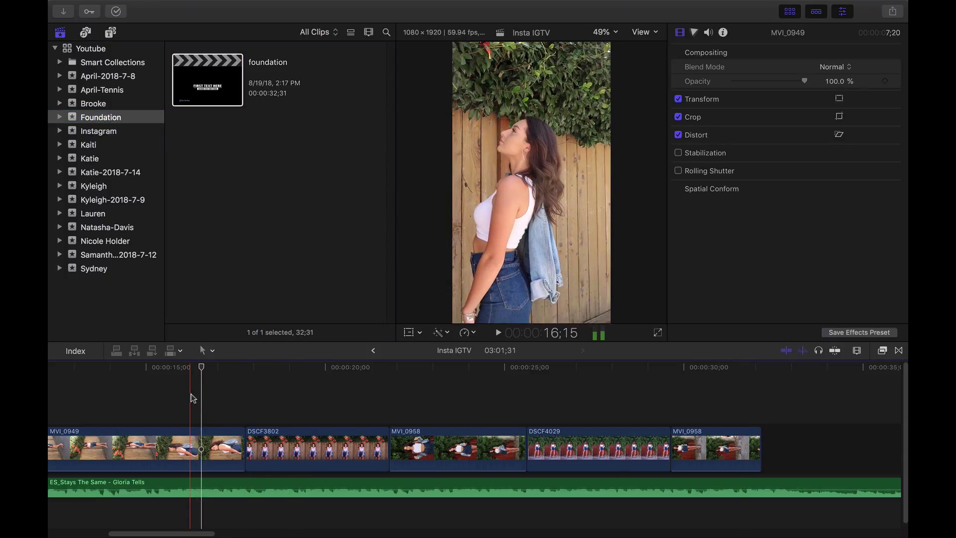
left_click(263, 401)
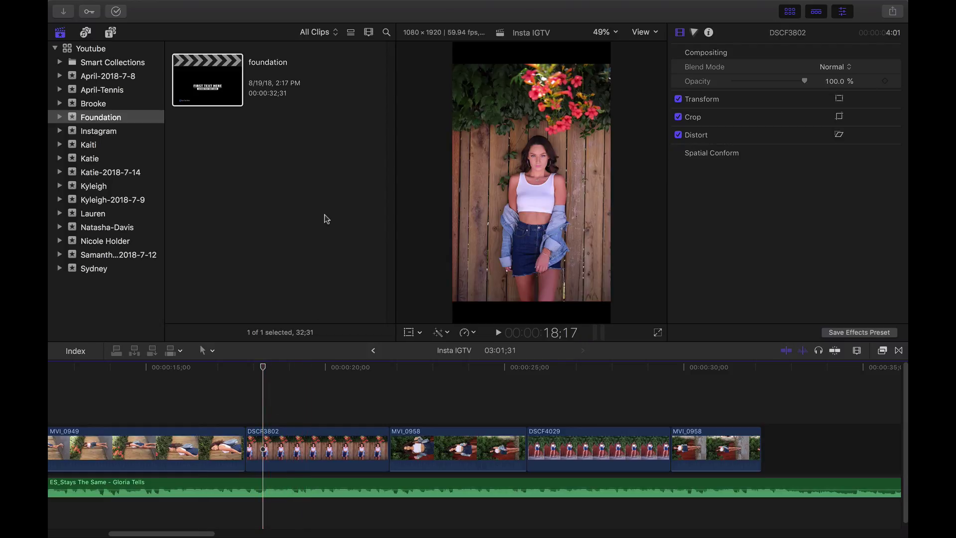
left_click(101, 114)
left_click(100, 105)
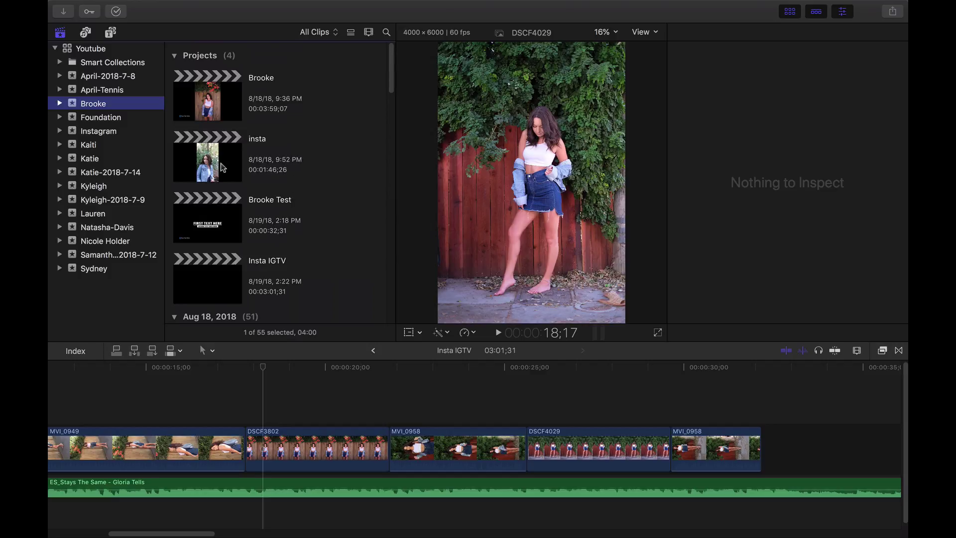
Step: Open the insta project from the Brooke event, showing its 01:46;26 vertical edit
double_click(222, 167)
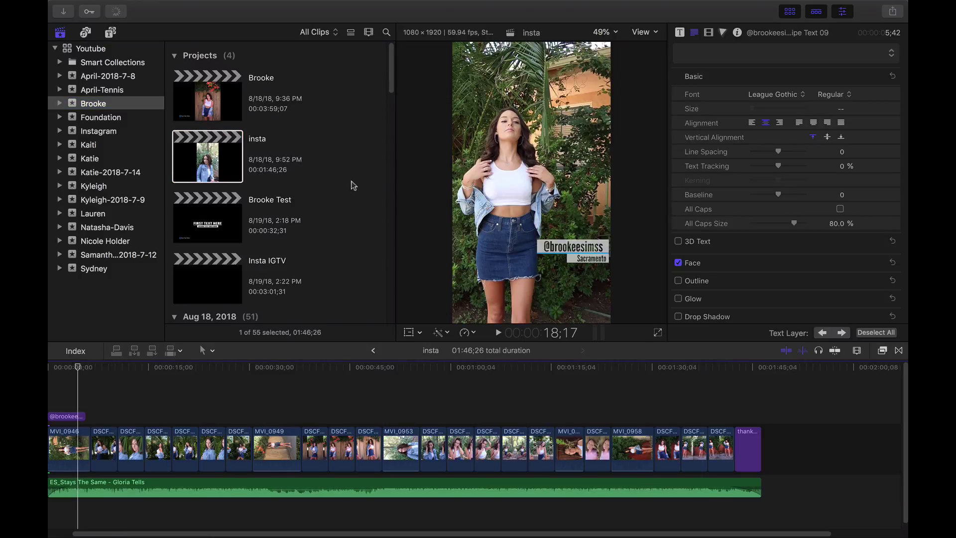